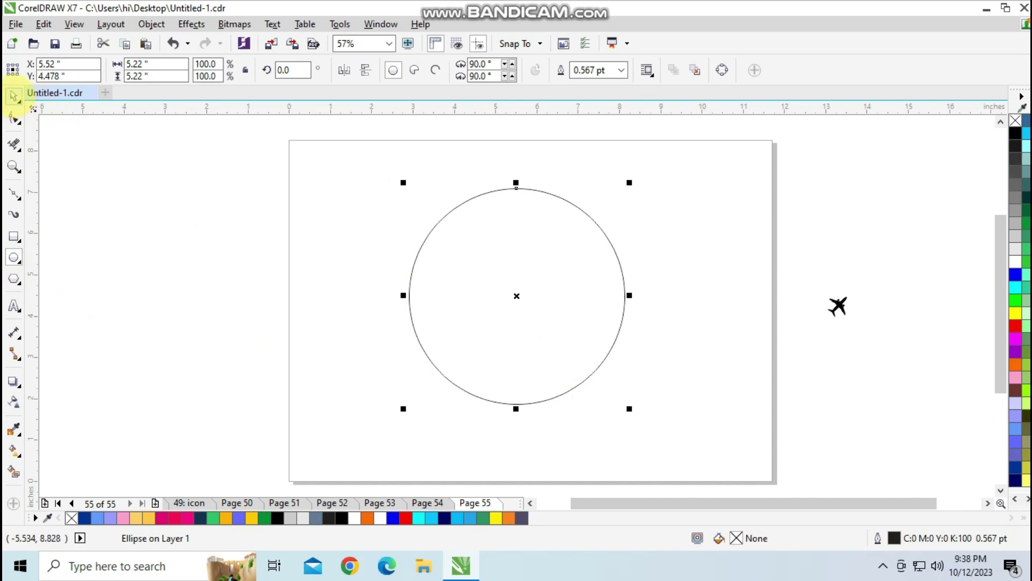
Activate the Bézier tool
left_click(16, 196)
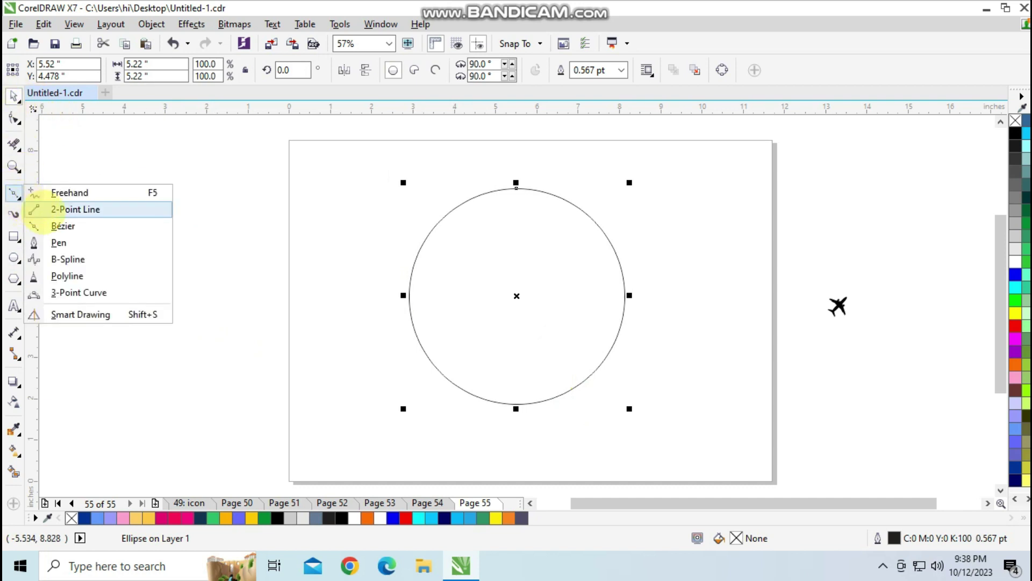
left_click(71, 226)
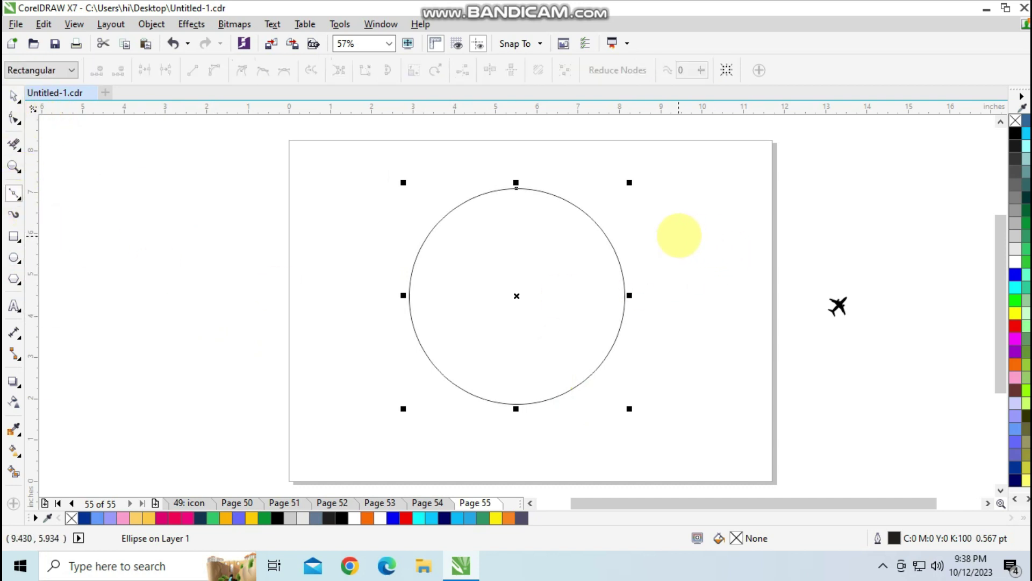
left_click(684, 227)
mouse_move(392, 356)
left_mouse_down()
mouse_move(359, 340)
mouse_move(340, 250)
left_mouse_up()
key("ctrl+z")
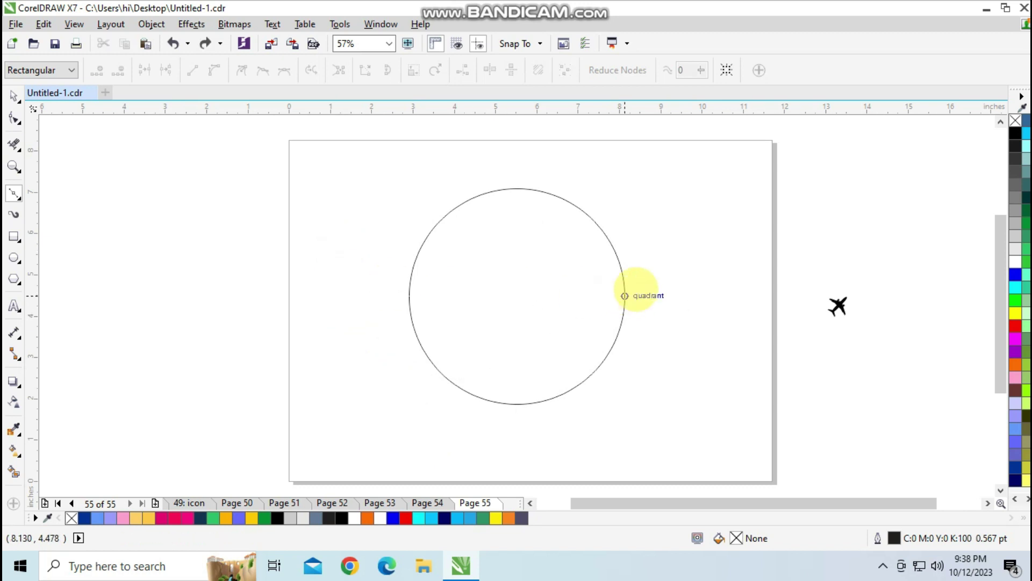
Draw a Bézier curve about 7.42 by 3.77 inches, swooping across the circle from its upper right to beyond its left side, and nudge it upward
left_click_drag(361, 338, 313, 193)
left_click(14, 95)
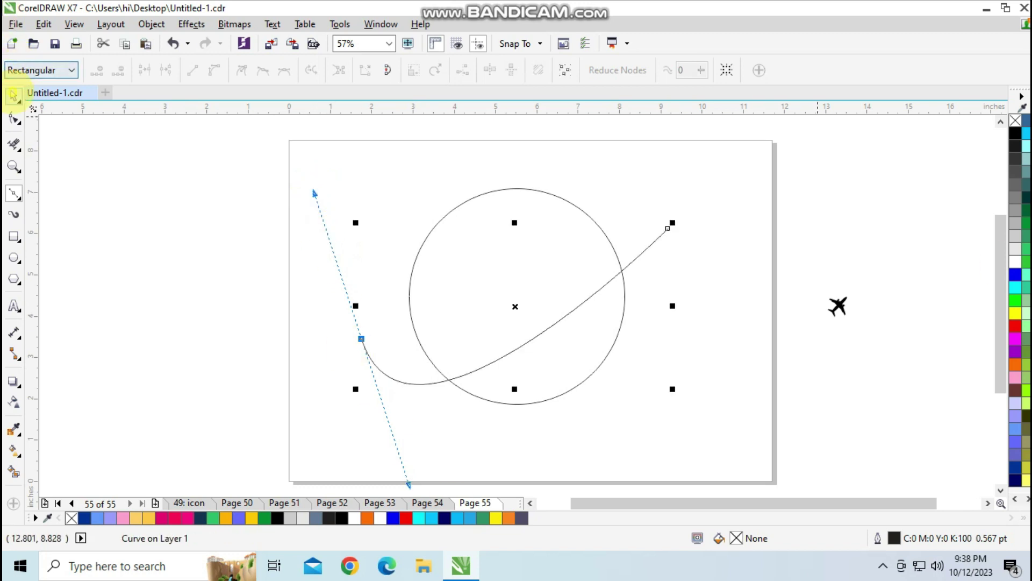
left_click_drag(511, 307, 507, 278)
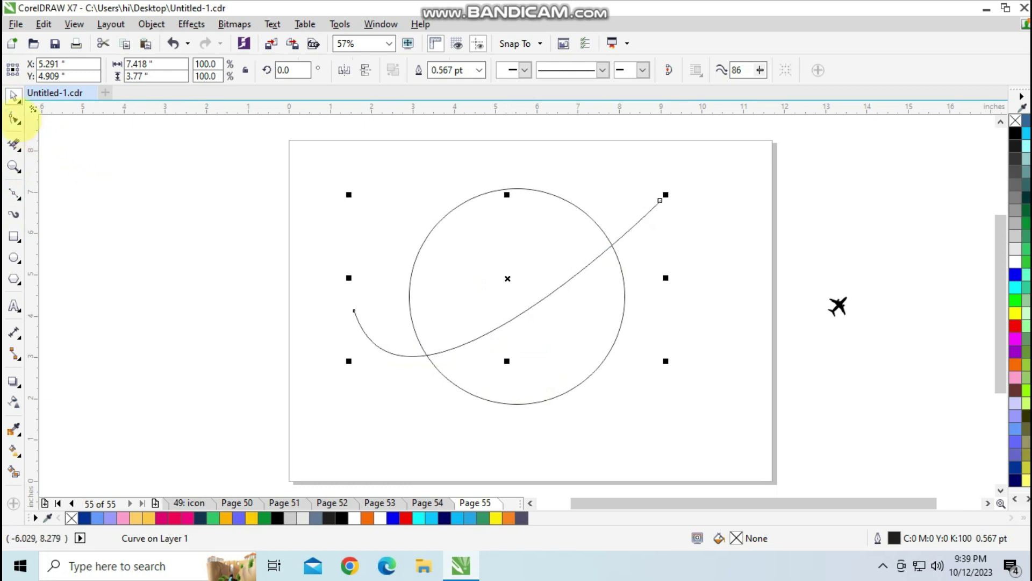
Adjust the handle at the curve's upper-right end, then rotate the whole curve slightly clockwise, to about 352.6 degrees
left_click(13, 119)
left_click(356, 312)
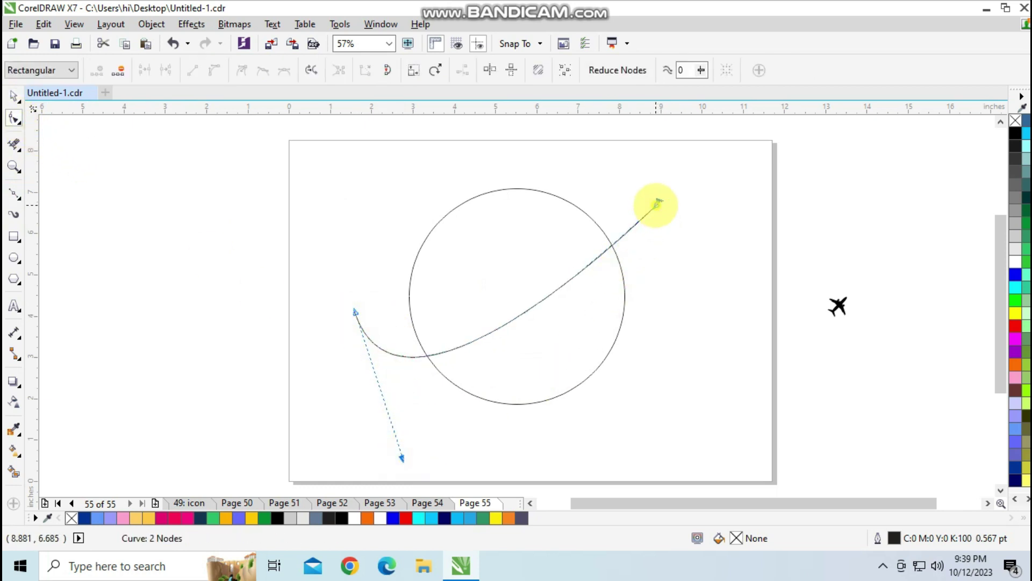
left_click_drag(657, 202, 631, 236)
left_click(14, 97)
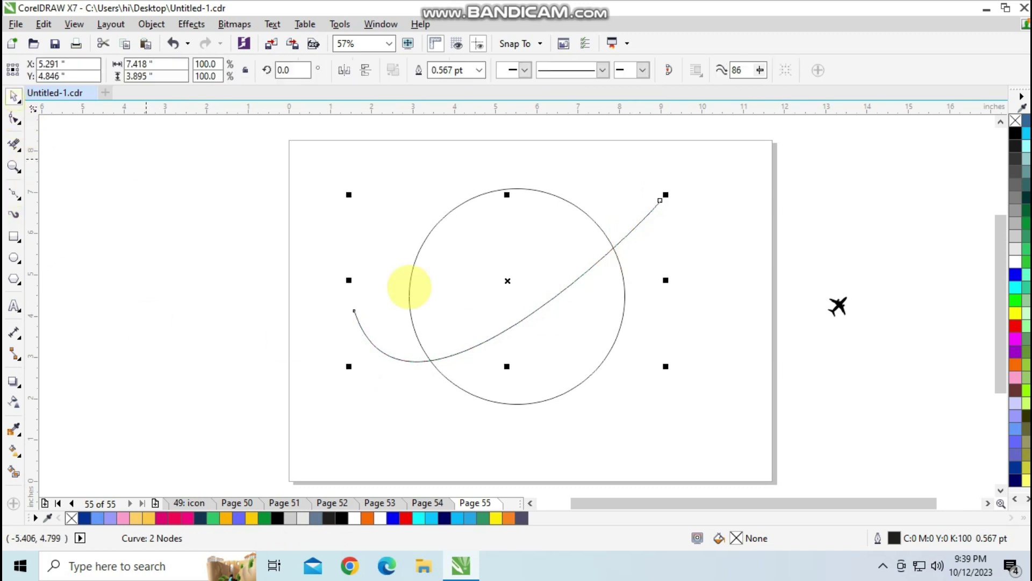
left_click(630, 241)
left_click_drag(663, 199, 673, 218)
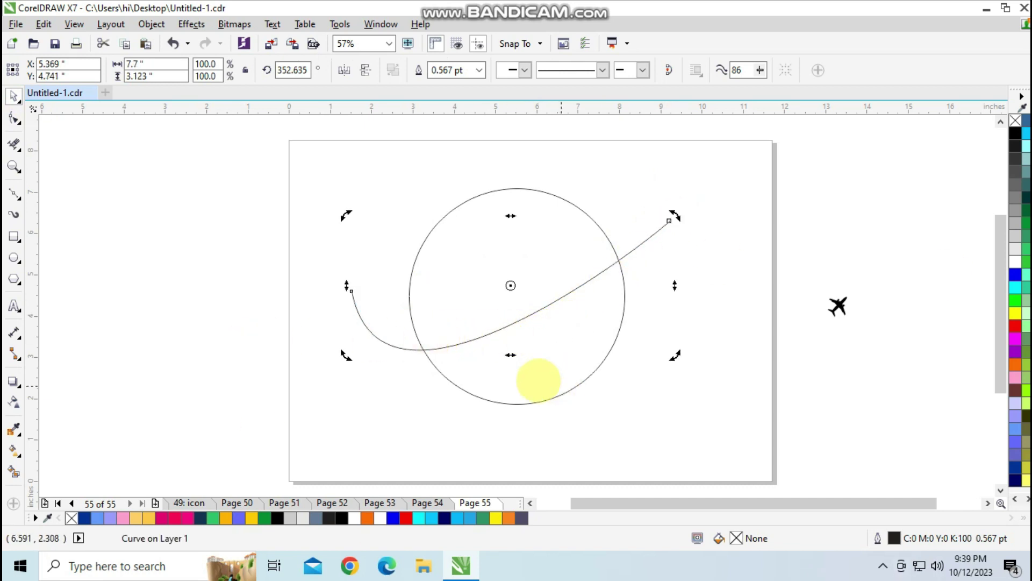
Place a copy of the curve just above the original, then move its upper-right end node onto the original's tip and adjust its handle
left_click_drag(486, 333, 495, 311)
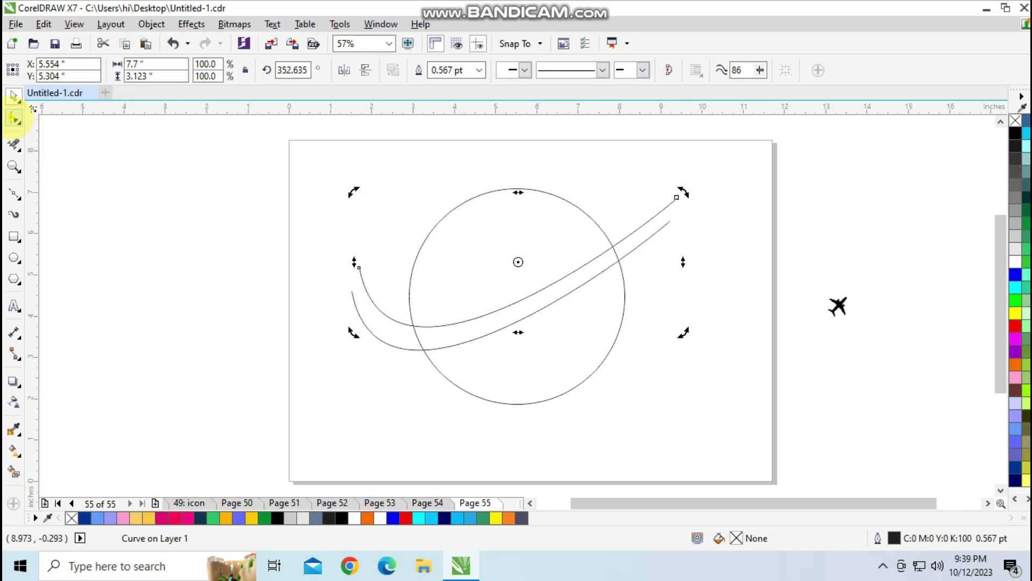
left_click(14, 117)
left_click(676, 198)
left_click_drag(676, 198, 670, 220)
left_click_drag(634, 251, 629, 255)
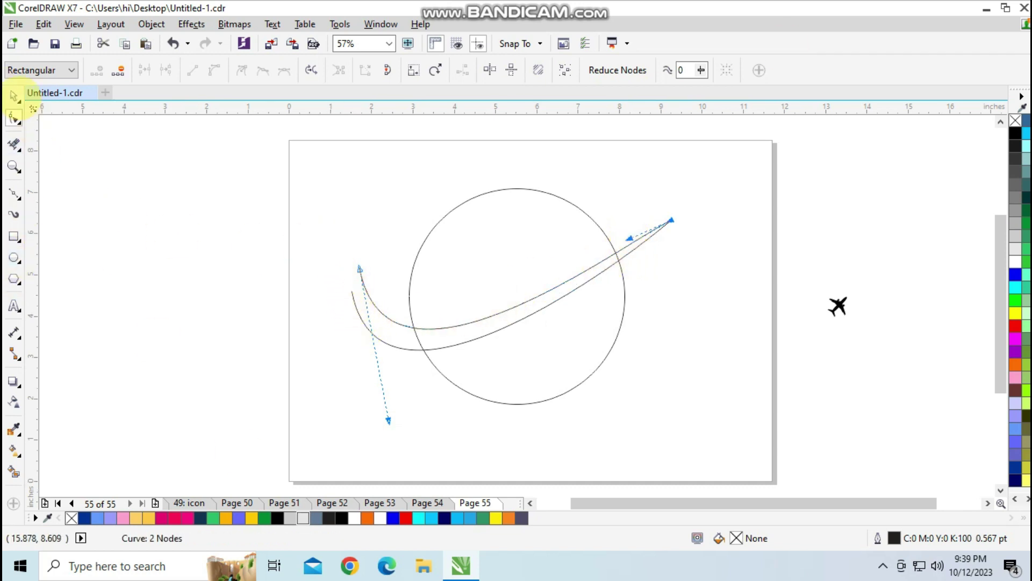
left_click(14, 96)
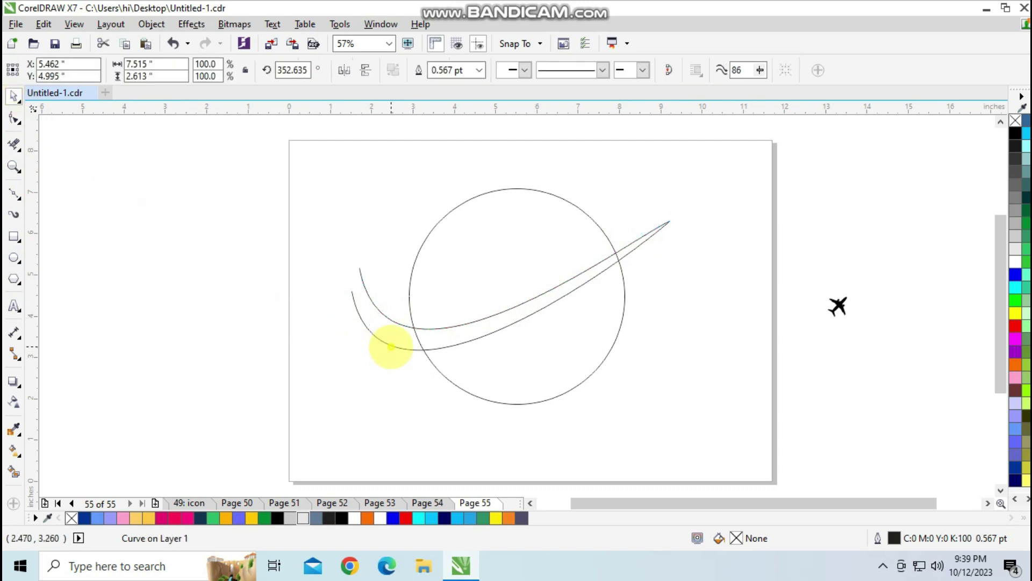
Select both curves and stretch them leftward to a combined width of about 8.09 inches
left_click(391, 347, "shift")
left_click_drag(346, 283, 330, 288)
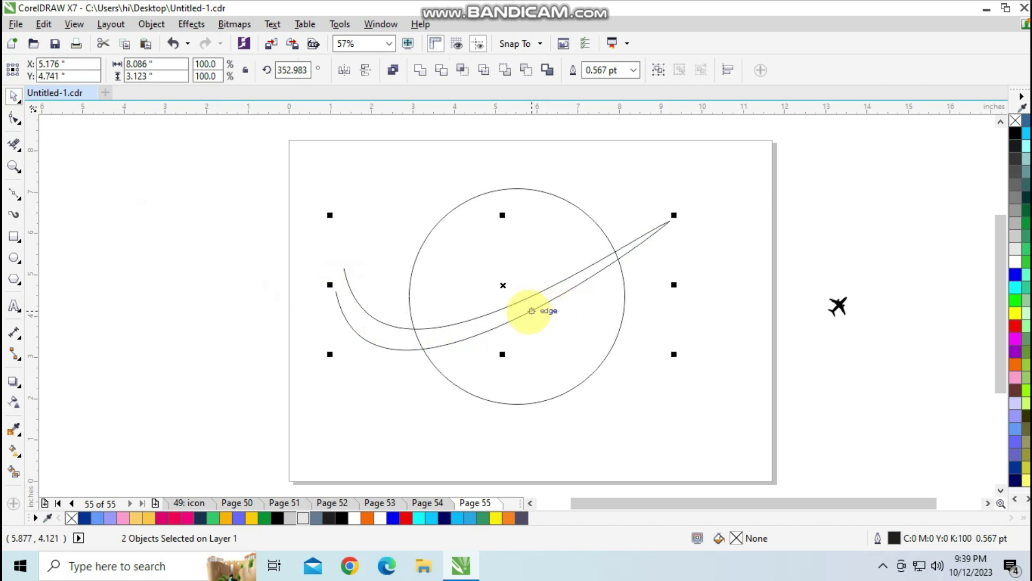
left_click(310, 386)
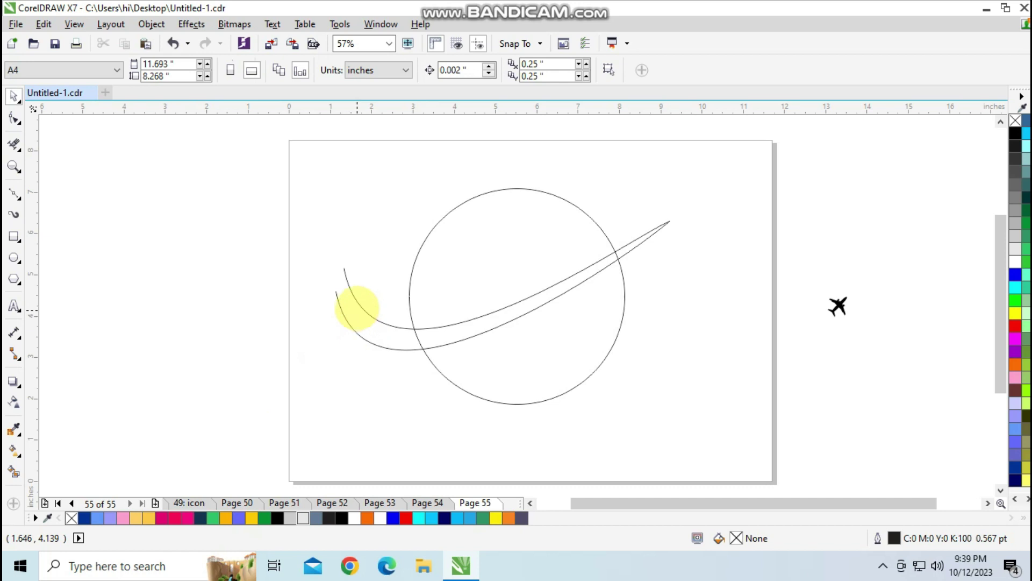
Combine the two swoosh curves into a single curve object
left_click(349, 288)
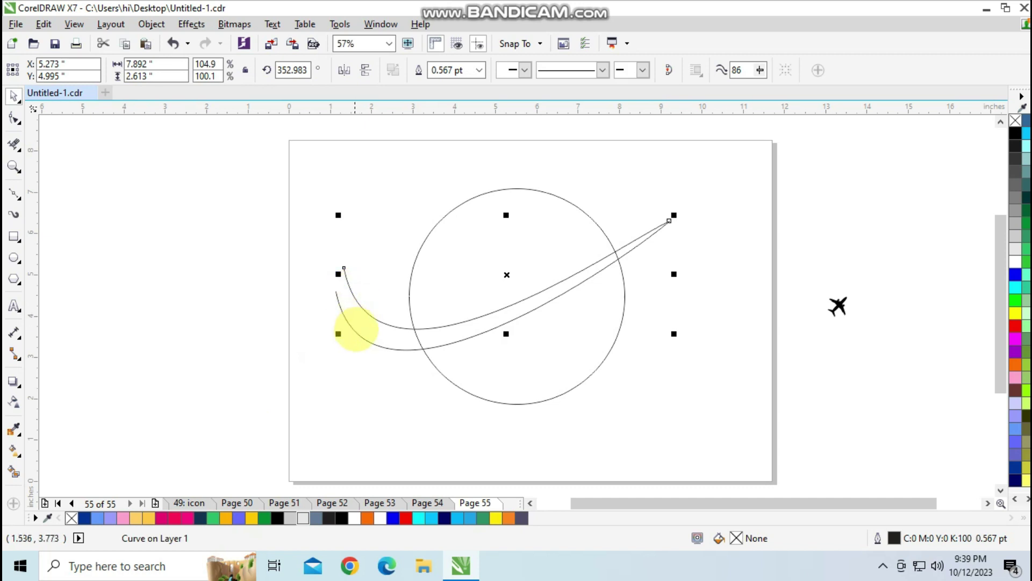
left_click(357, 330)
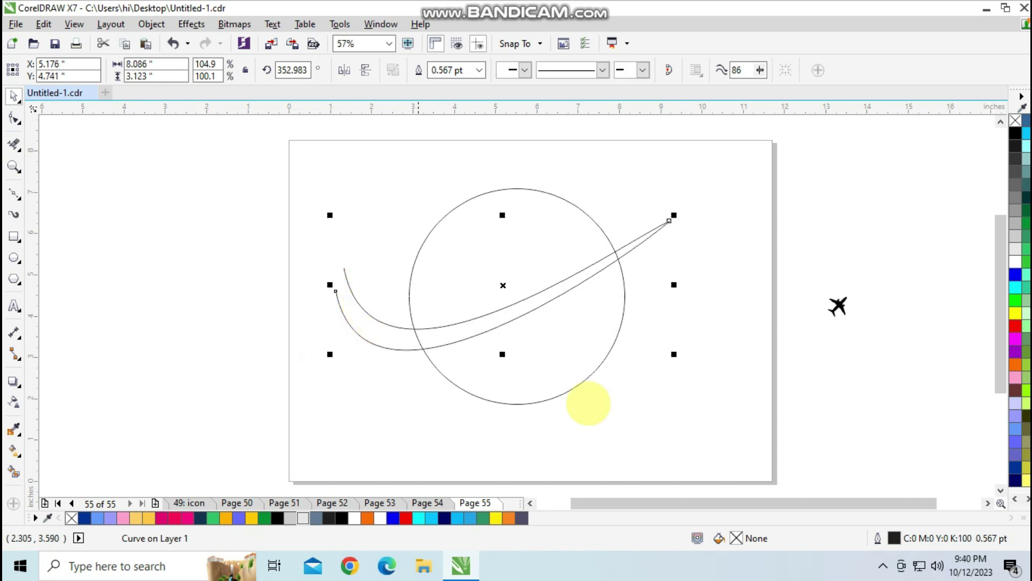
left_click(785, 373)
left_click_drag(361, 396, 323, 230)
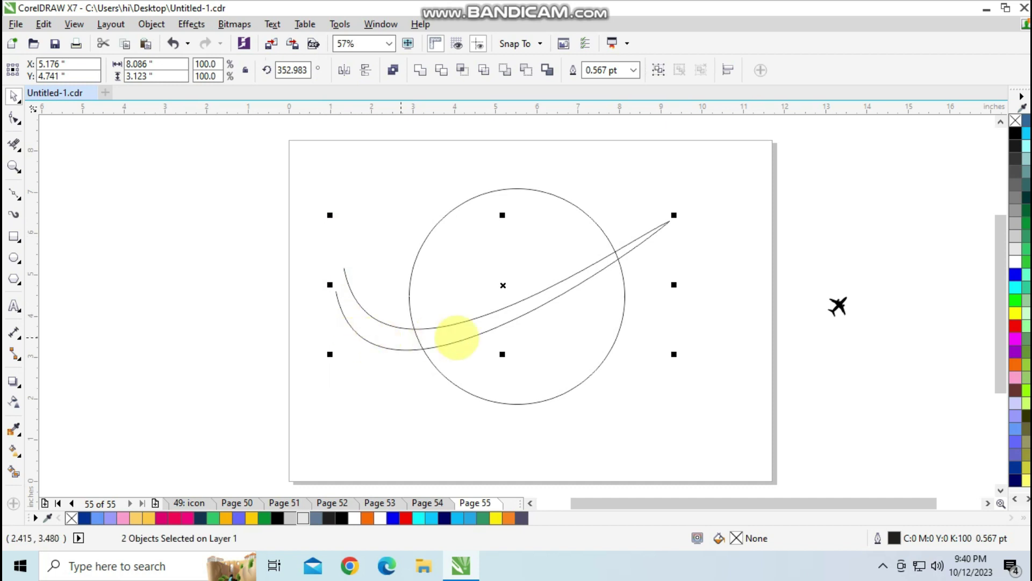
right_click(502, 285)
left_click(517, 274)
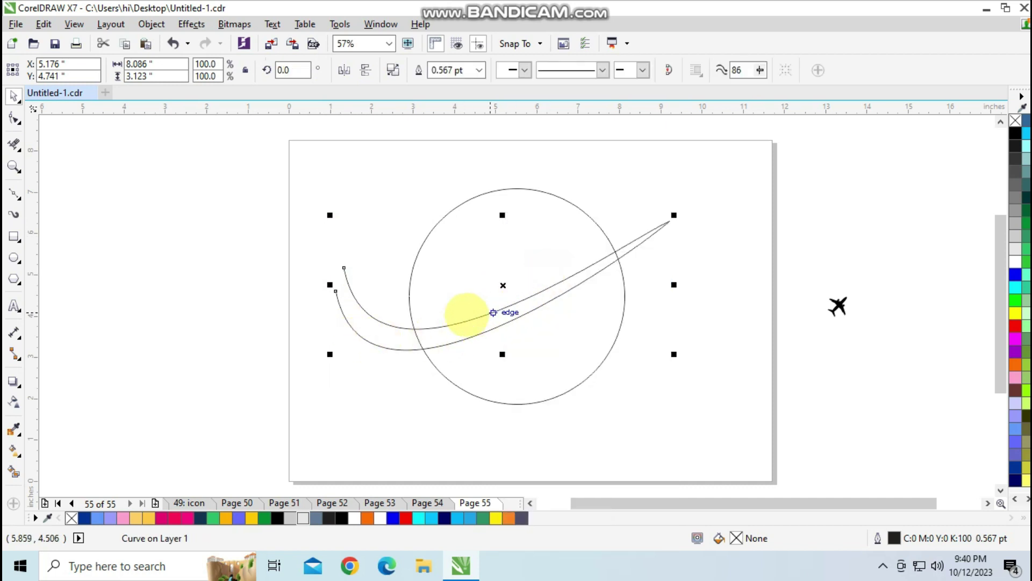
Join the two left end nodes and the two right end nodes to close the swoosh outline
left_click(14, 118)
left_click_drag(320, 238, 367, 315)
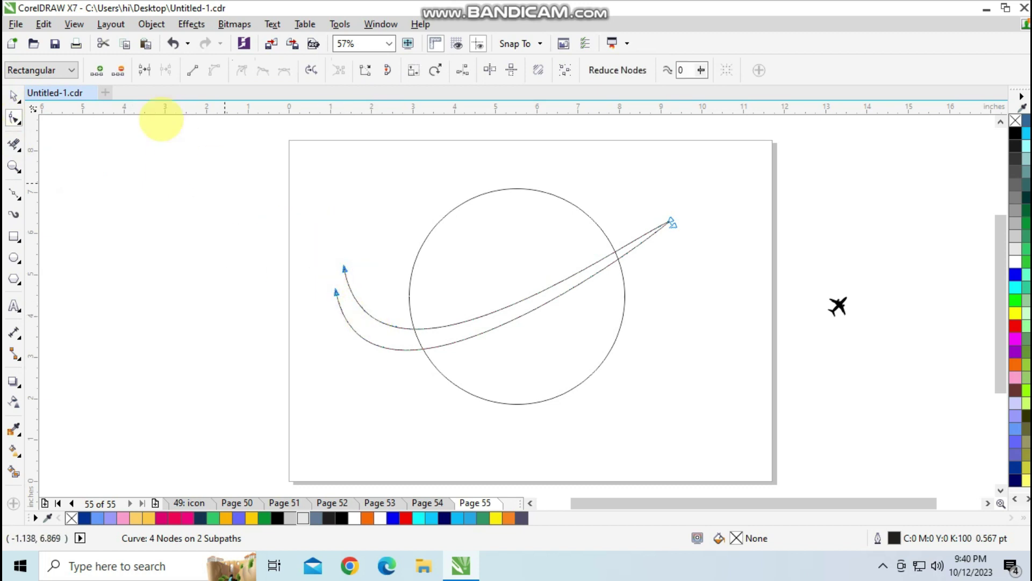
left_click(144, 70)
left_click_drag(700, 251, 648, 200)
left_click(144, 70)
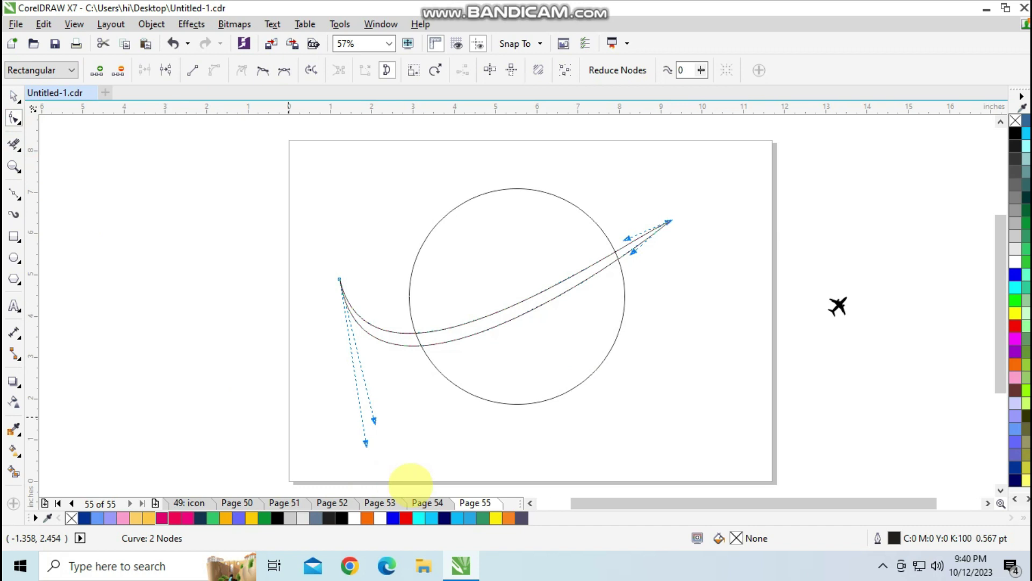
Move the swoosh's left tip inward and adjust its handles to make the lower left bend rounder and thicker
left_click_drag(374, 420, 386, 416)
left_click_drag(340, 279, 371, 280)
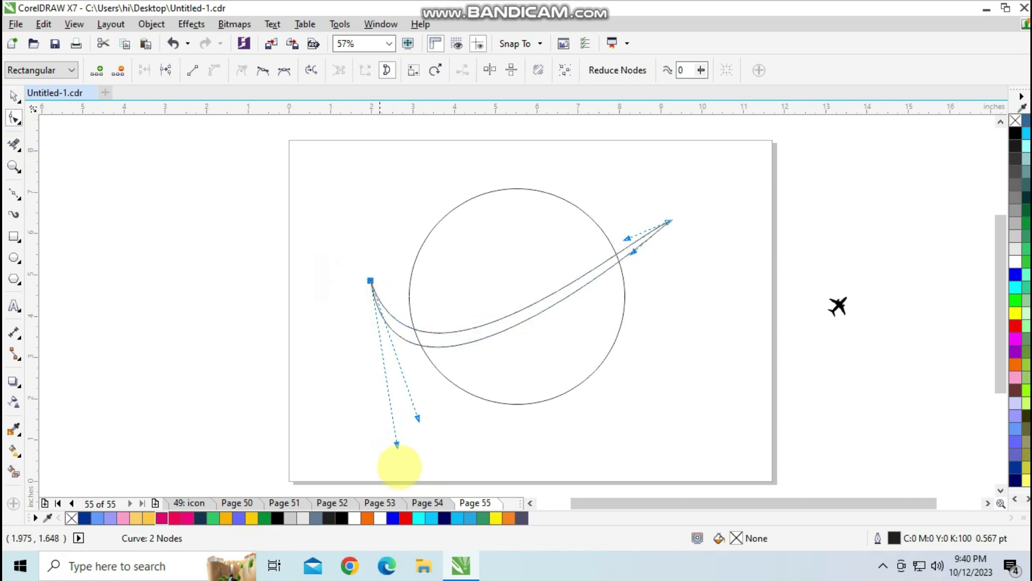
left_click_drag(397, 445, 353, 456)
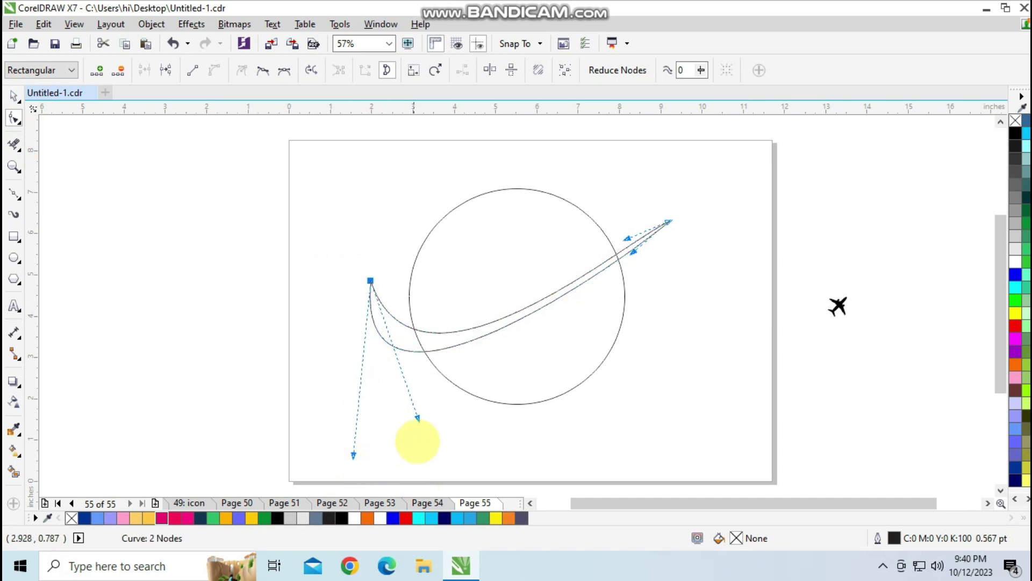
left_click_drag(420, 417, 361, 451)
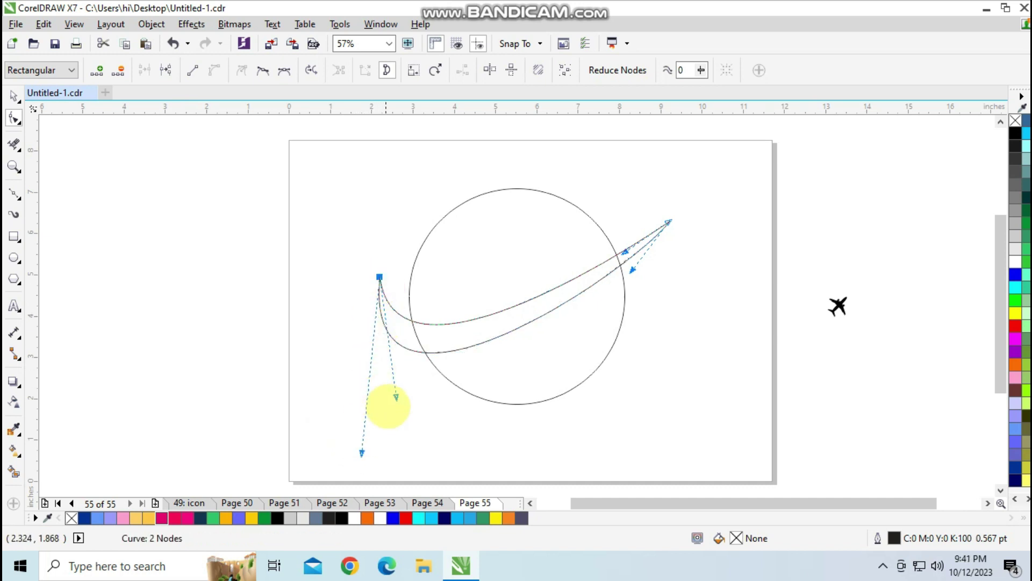
left_click_drag(397, 397, 396, 399)
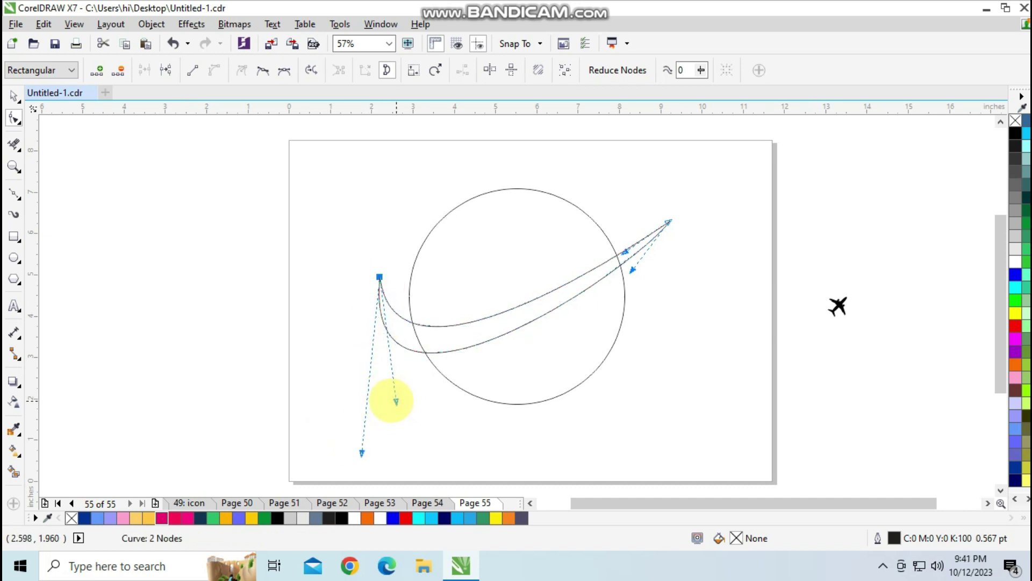
Scale the swoosh up to about 7.54 by 3.42 inches and shift it slightly down and left across the circle
left_click(13, 96)
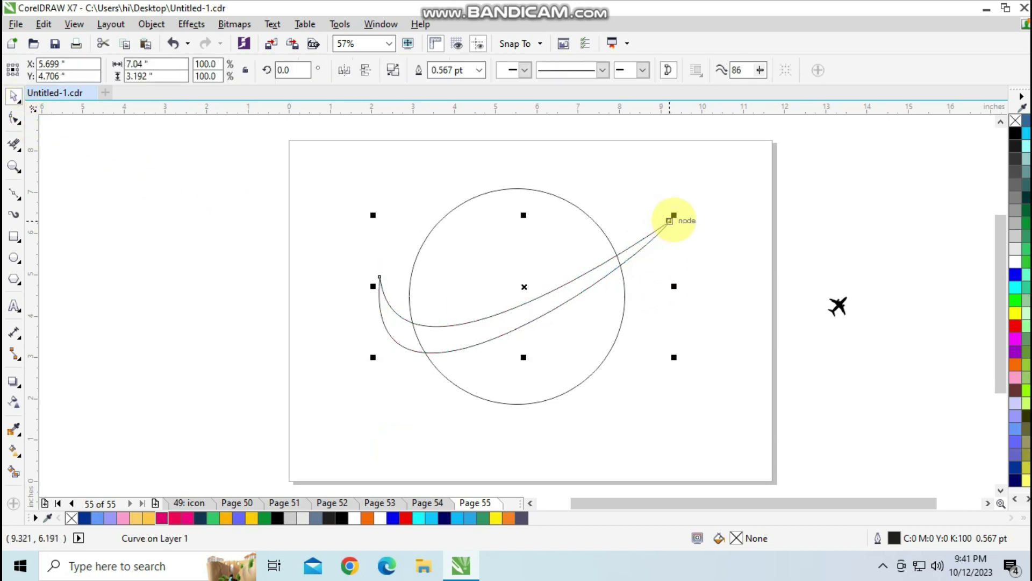
left_click_drag(674, 214, 695, 205)
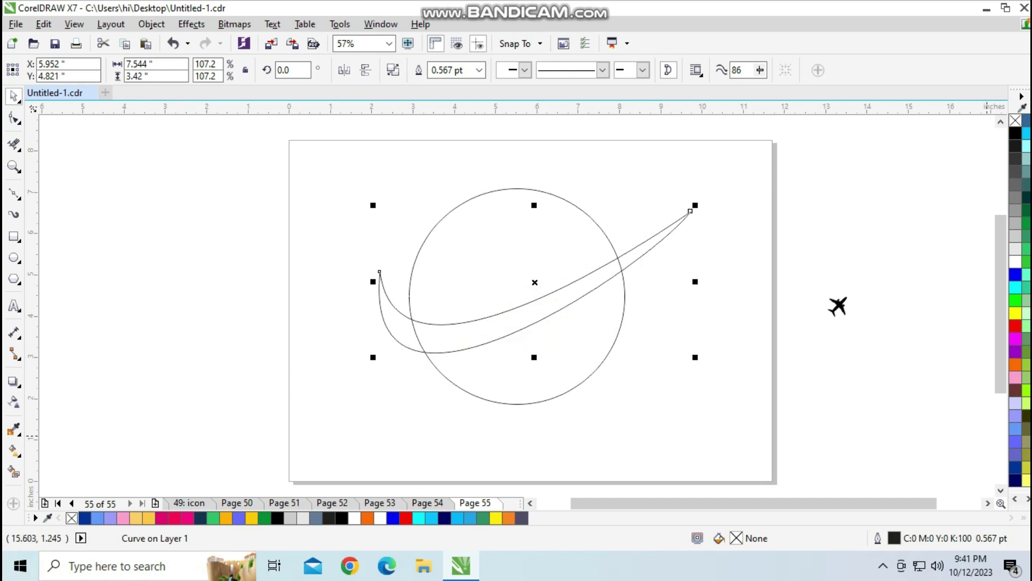
left_click_drag(488, 316, 479, 327)
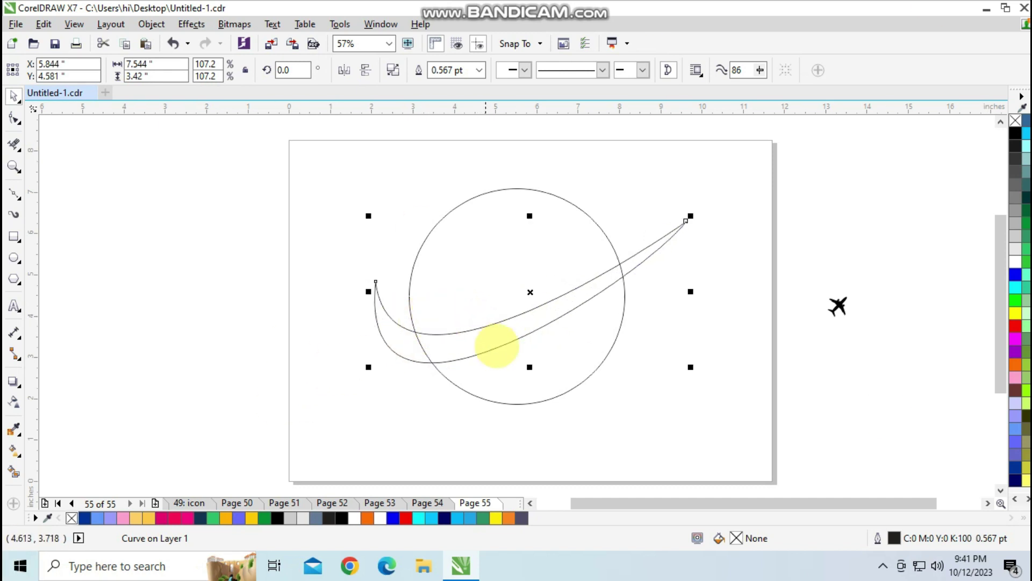
left_click(721, 311)
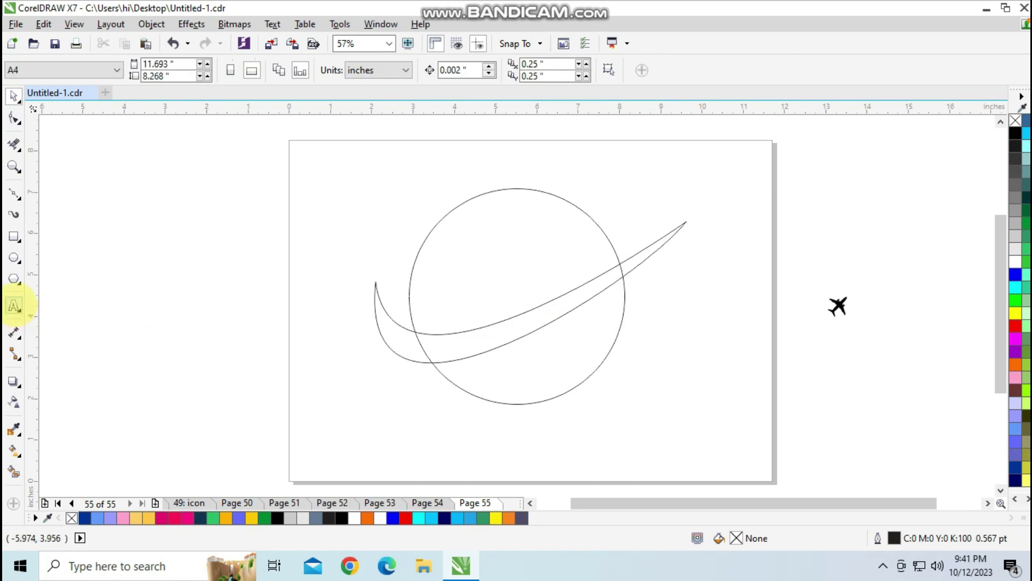
Delete the circle's outline segments inside the swoosh with the Virtual Segment Delete tool
left_click(14, 305)
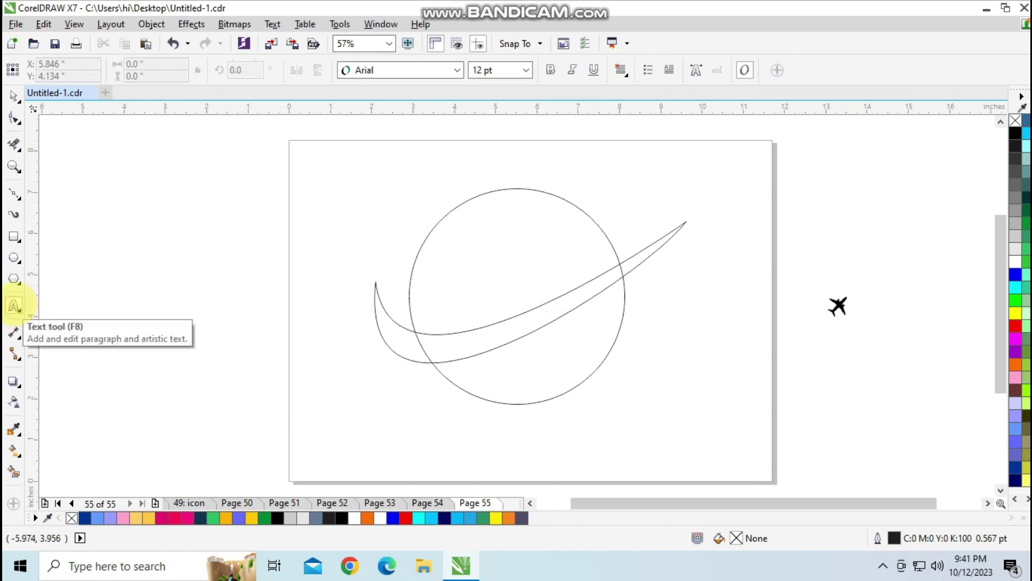
left_click(14, 144)
mouse_move(422, 347)
left_mouse_down()
mouse_move(450, 348)
mouse_move(621, 280)
left_mouse_up()
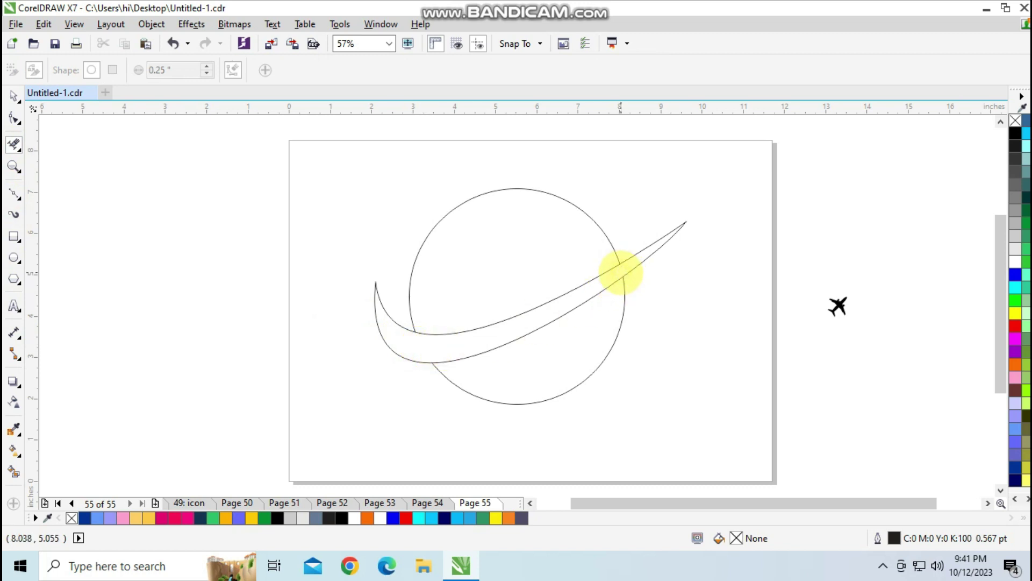
left_click(13, 97)
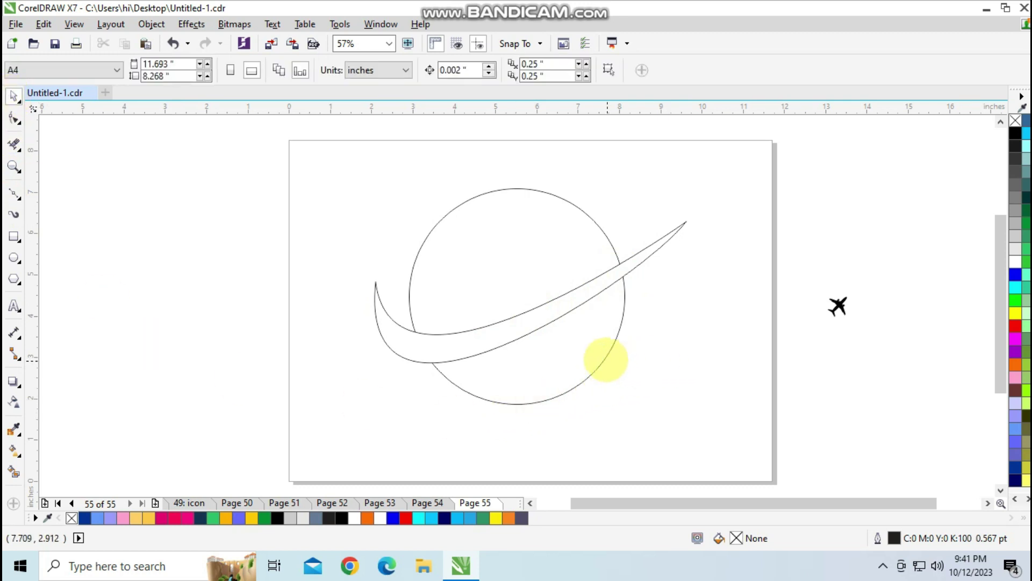
Smart-fill the circle's upper part, the swoosh and the circle's lower part with the dark slate colour and a 0.5 pt outline
left_click(13, 471)
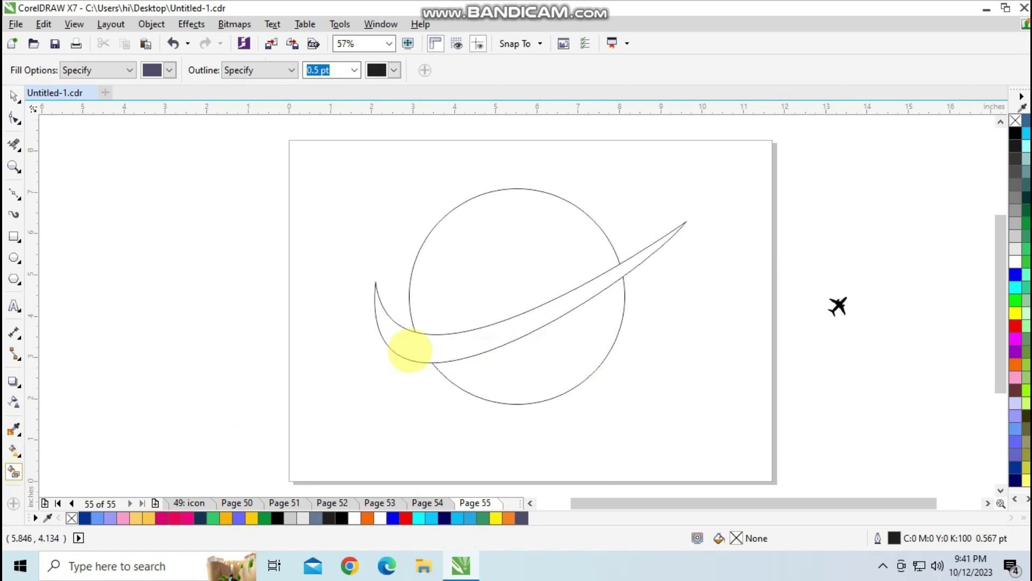
left_click(479, 295)
left_click(473, 341)
left_click(538, 379)
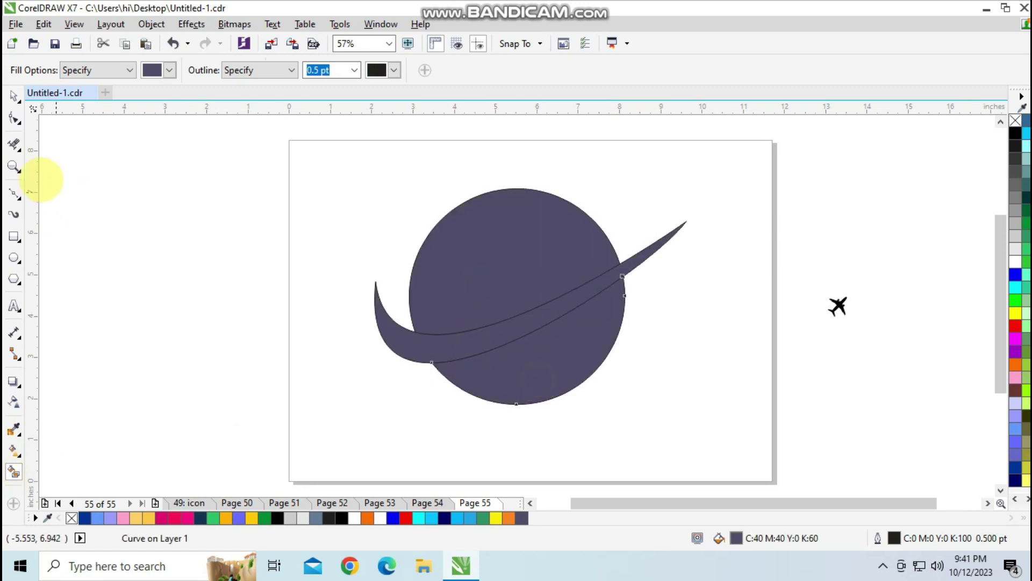
Recolour the circle's upper part orange and its lower part blue
left_click(13, 95)
left_click(478, 230)
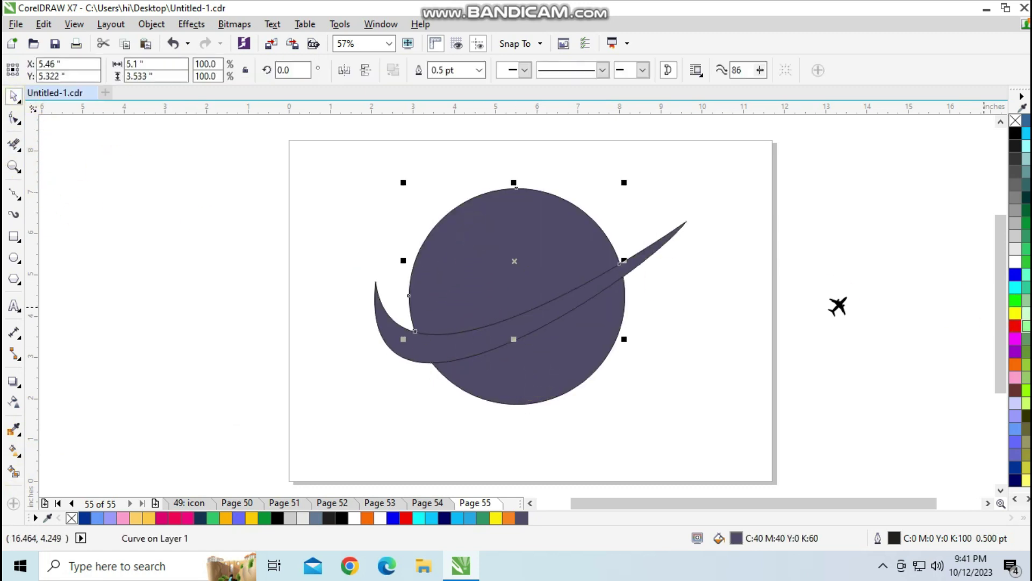
left_click(1015, 364)
left_click(672, 365)
left_click(578, 348)
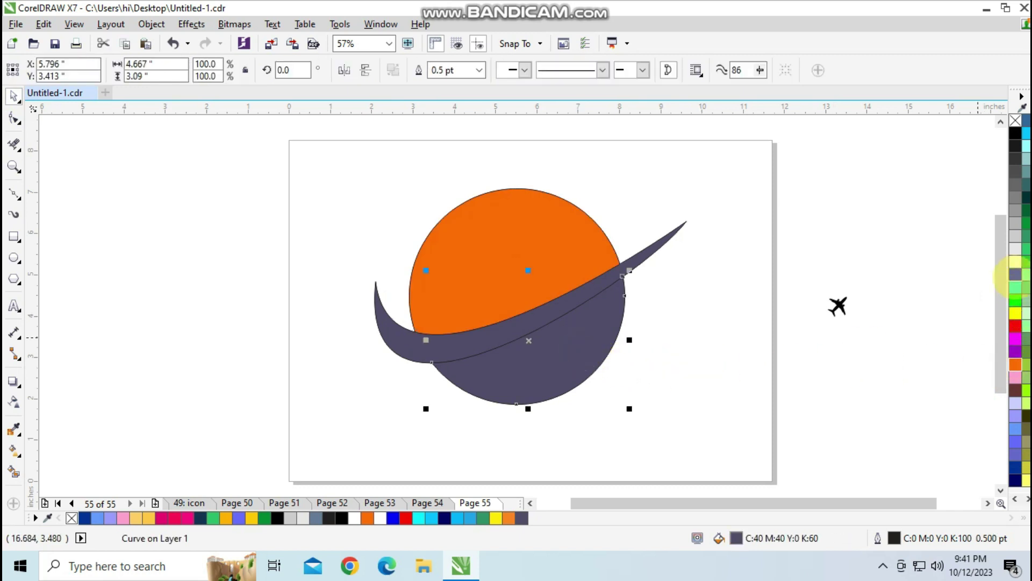
left_click(1015, 274)
left_click(730, 368)
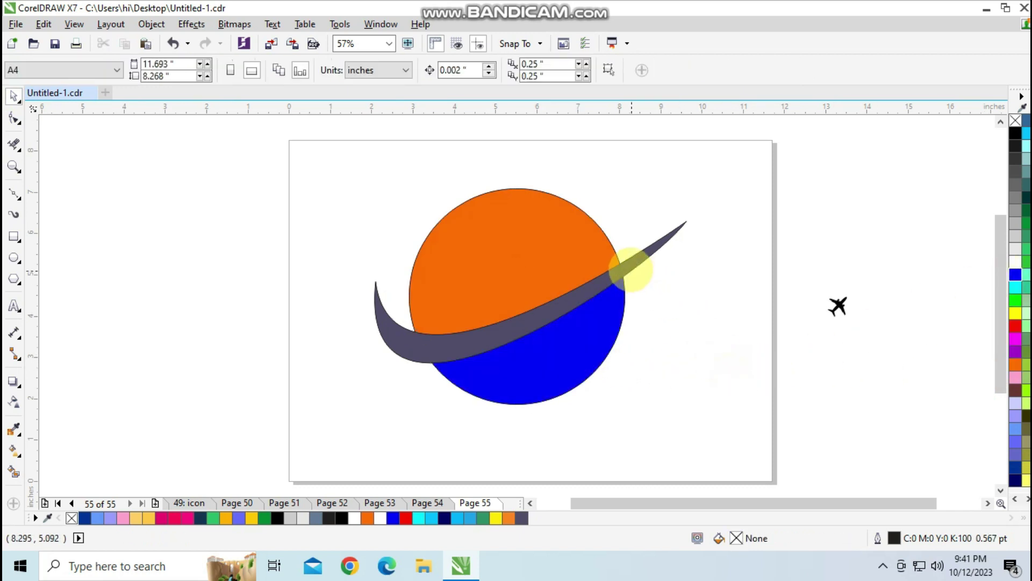
Recolour the dark slate swoosh blue to match the circle's lower part
left_click(627, 267)
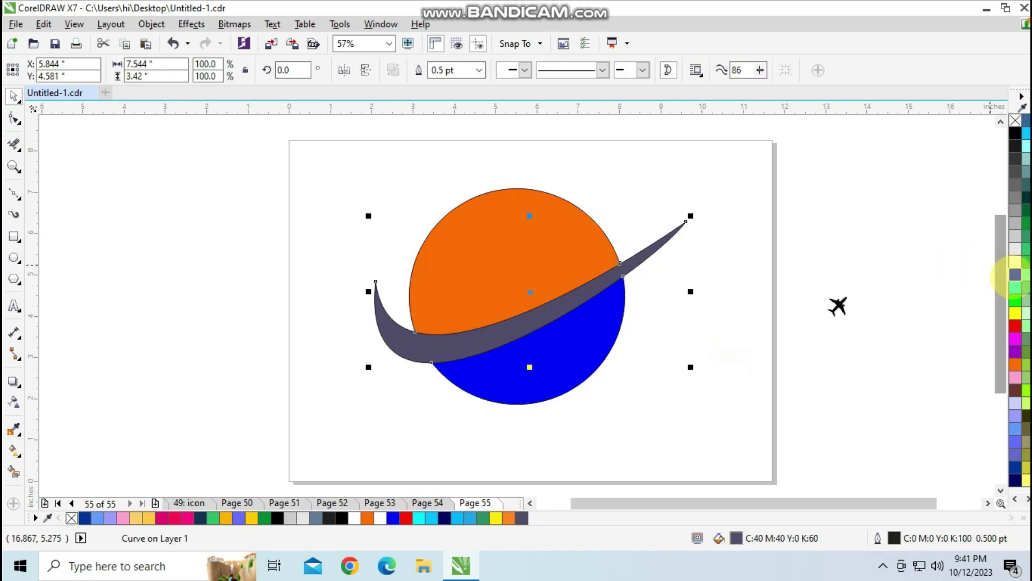
left_click(1014, 274)
left_click(715, 381)
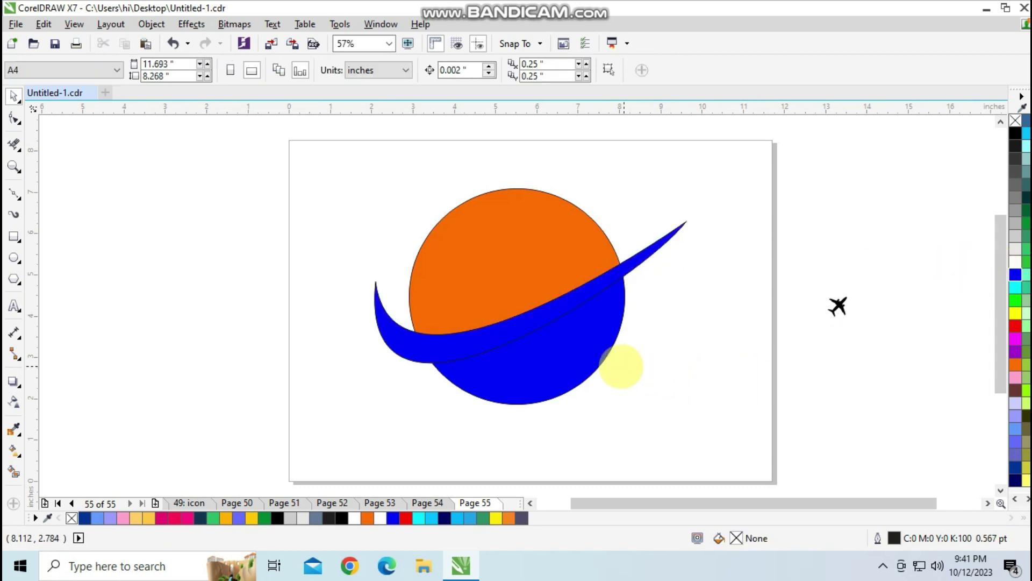
Reshape the swoosh's left end with the Shape tool, bulging its outer edge outward into a wider curve
left_click(391, 335)
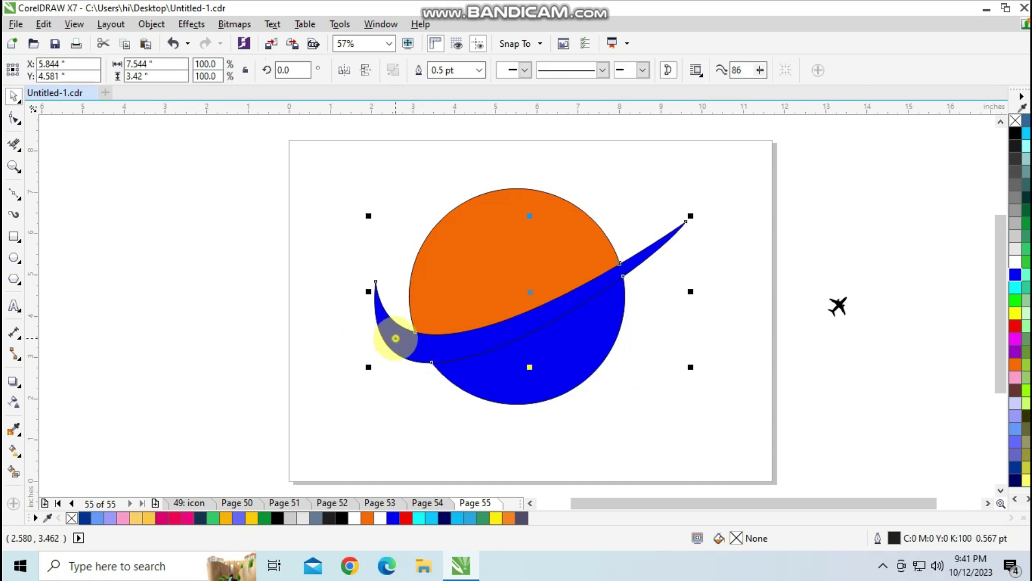
left_click(374, 281)
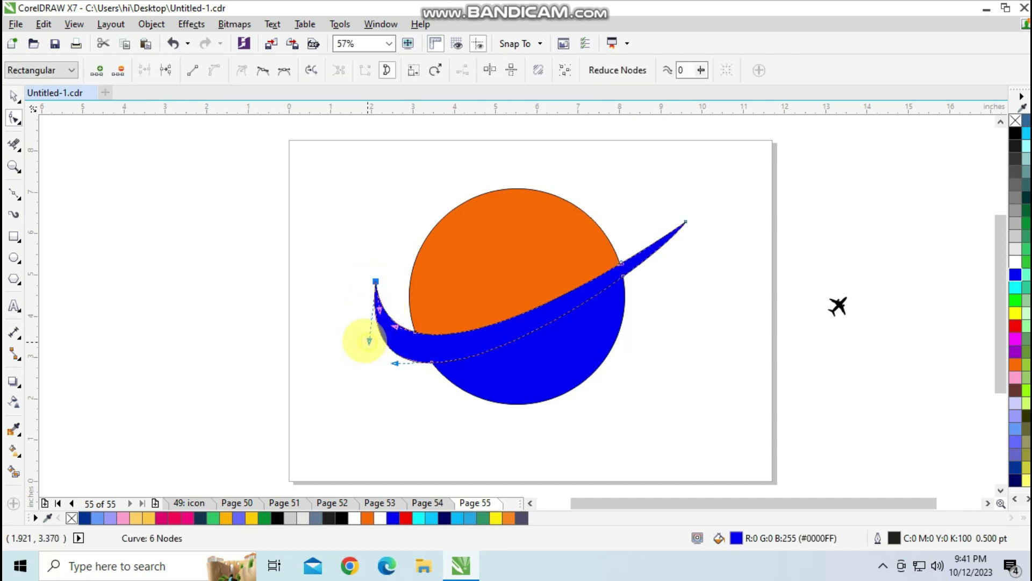
left_click_drag(368, 341, 361, 334)
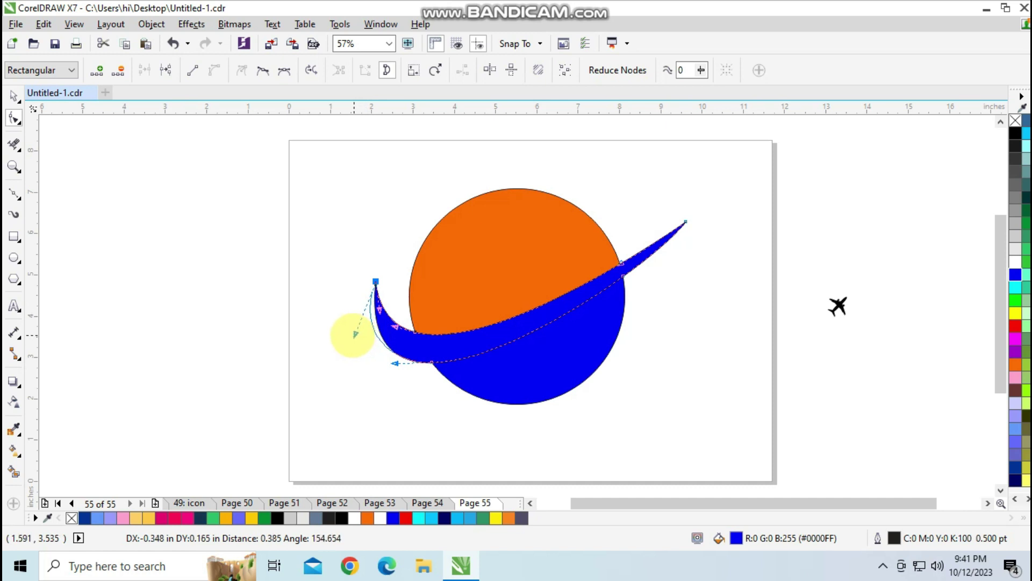
left_click_drag(345, 335, 337, 334)
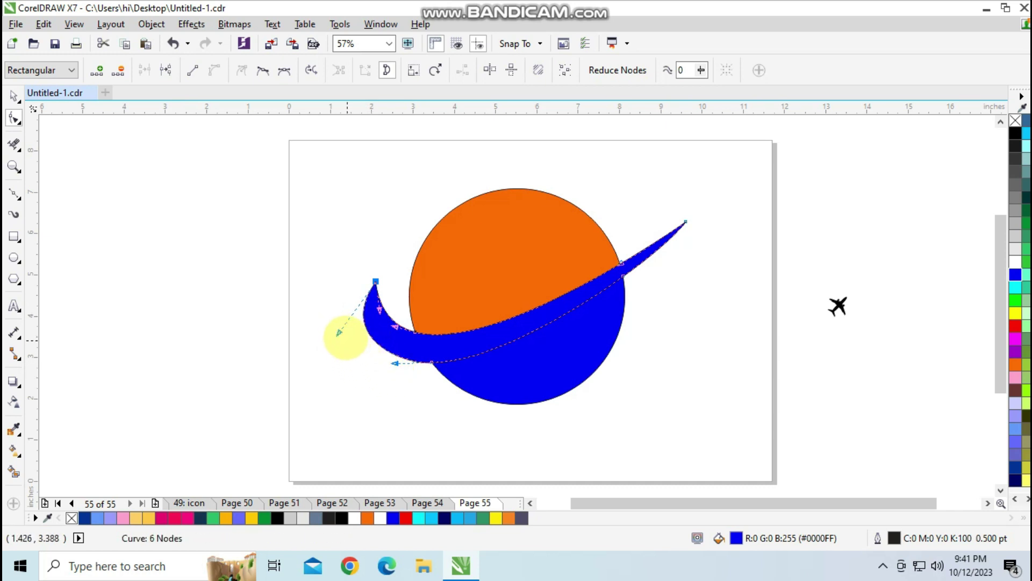
left_click_drag(339, 333, 340, 342)
left_click(13, 95)
left_click(705, 381)
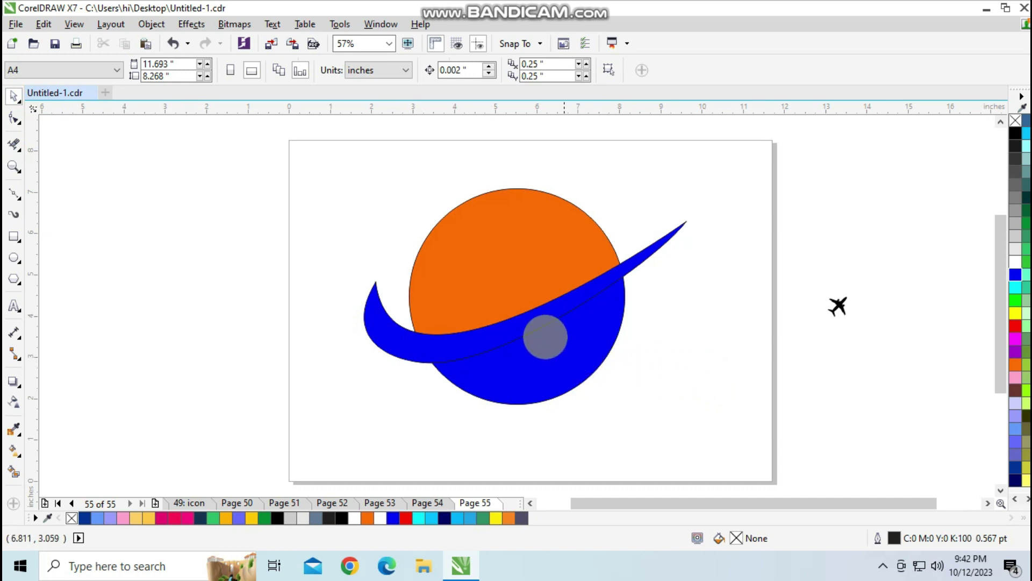
Remove the outlines from the circle's orange and blue parts and the swoosh
left_click(522, 324)
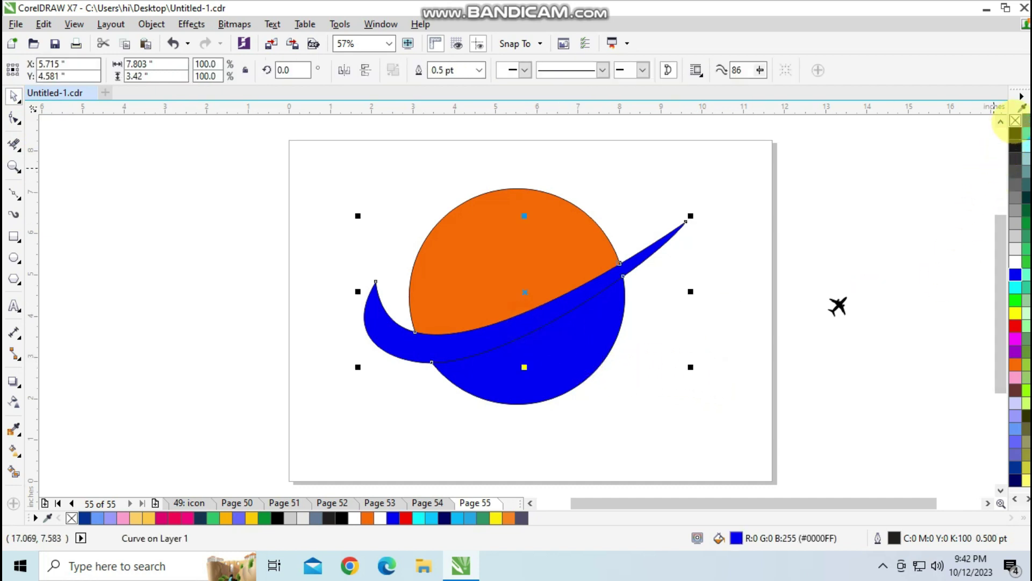
left_click(673, 364)
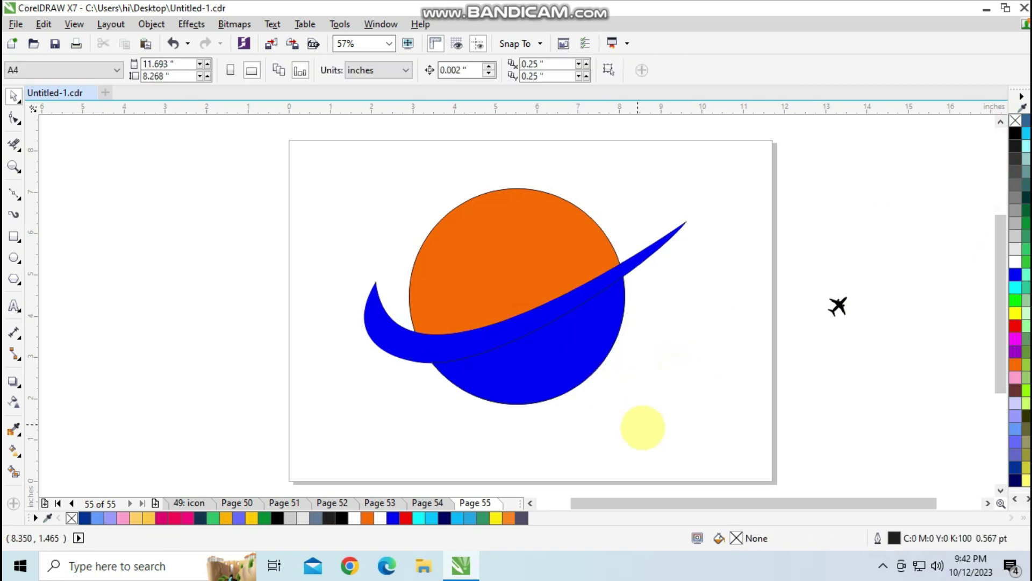
left_click_drag(313, 157, 732, 422)
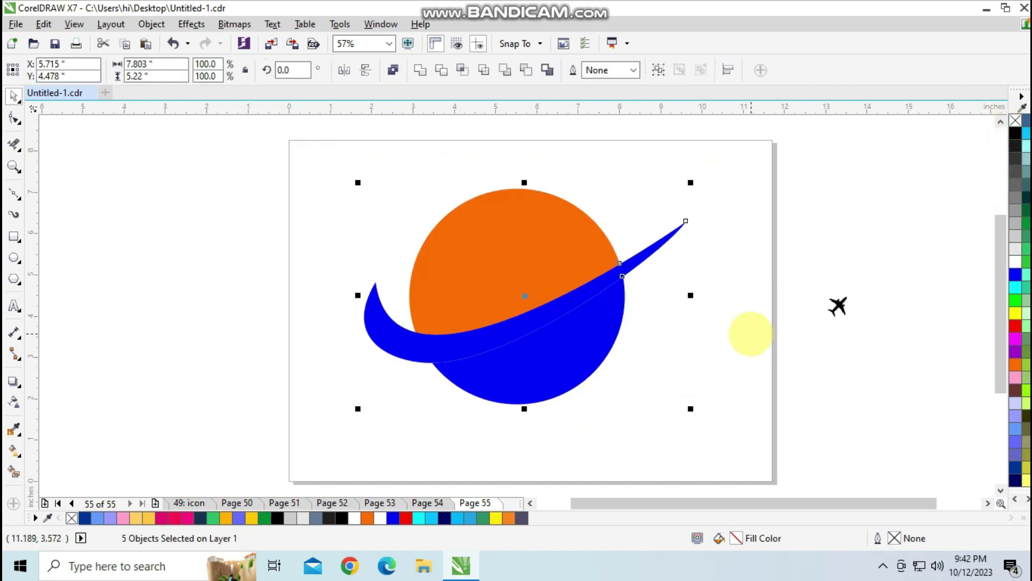
left_click(715, 337)
Recolour the small airplane blue, try it at the swoosh's tip and park it back beside the page
scroll(704, 338, "down", 2)
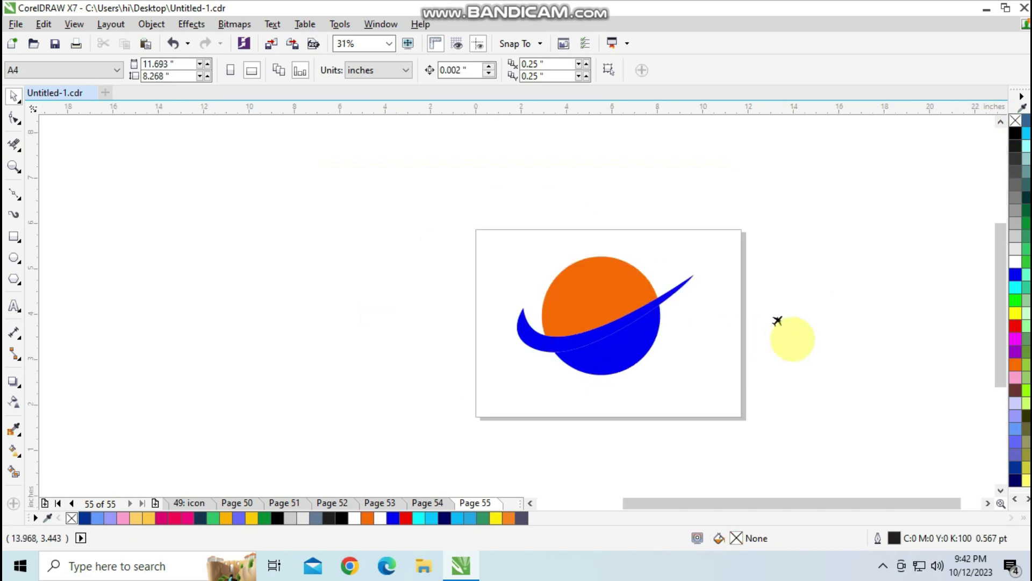
scroll(779, 323, "up", 2)
left_click(762, 302)
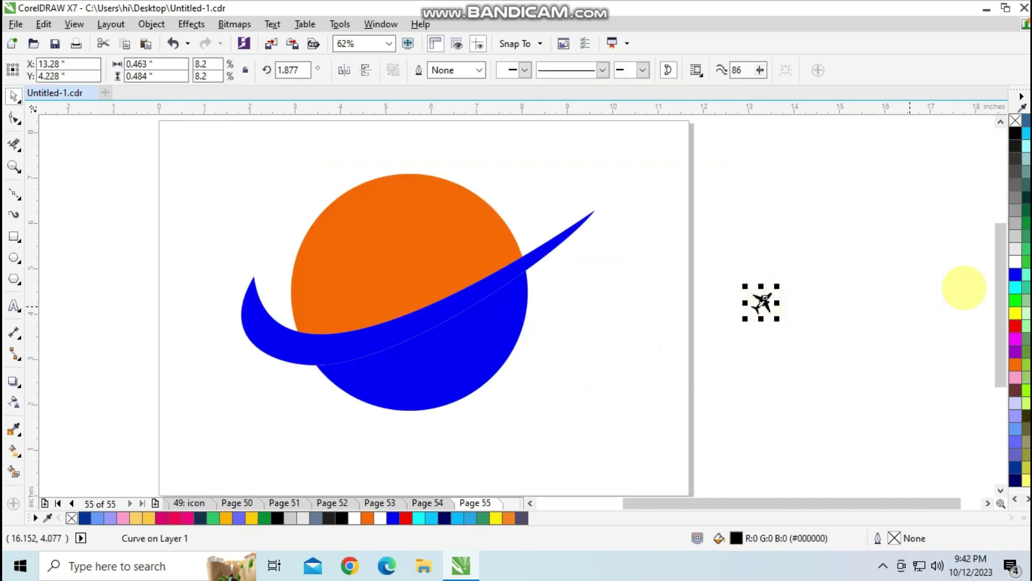
left_click_drag(768, 306, 605, 214)
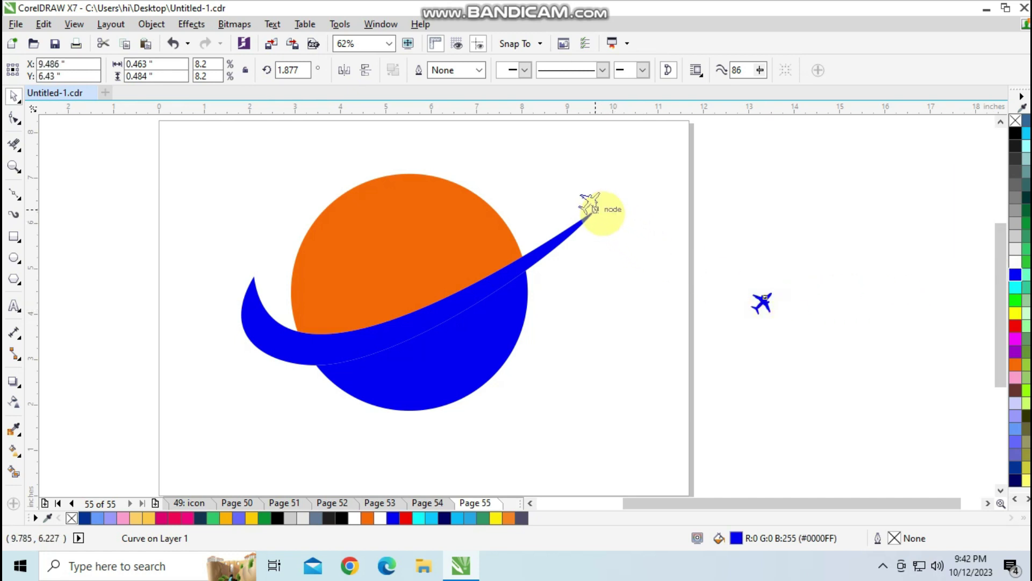
left_click_drag(610, 219, 732, 293)
left_click(646, 346)
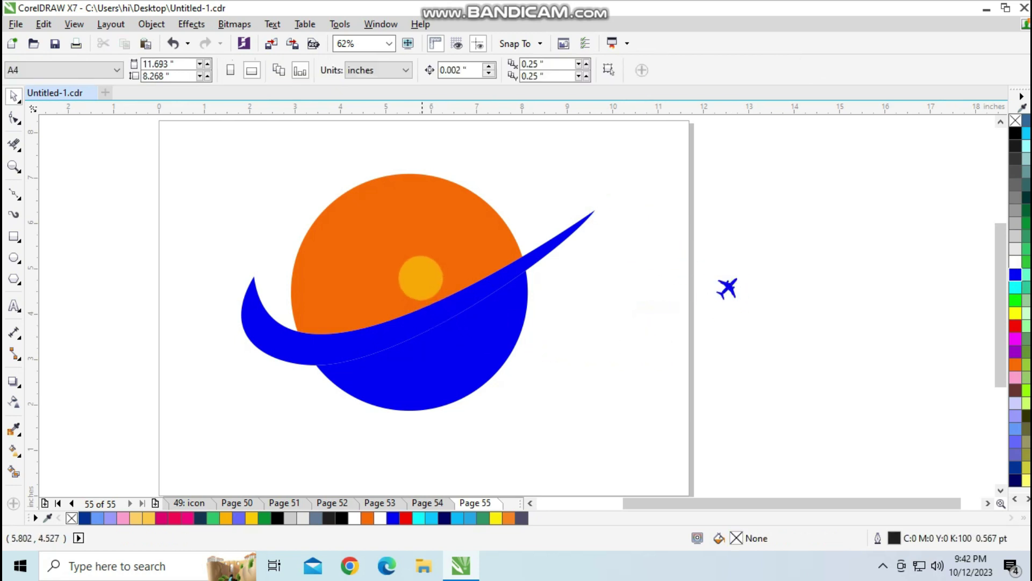
Give the blue swoosh an 8.0 pt outline
left_click(414, 316)
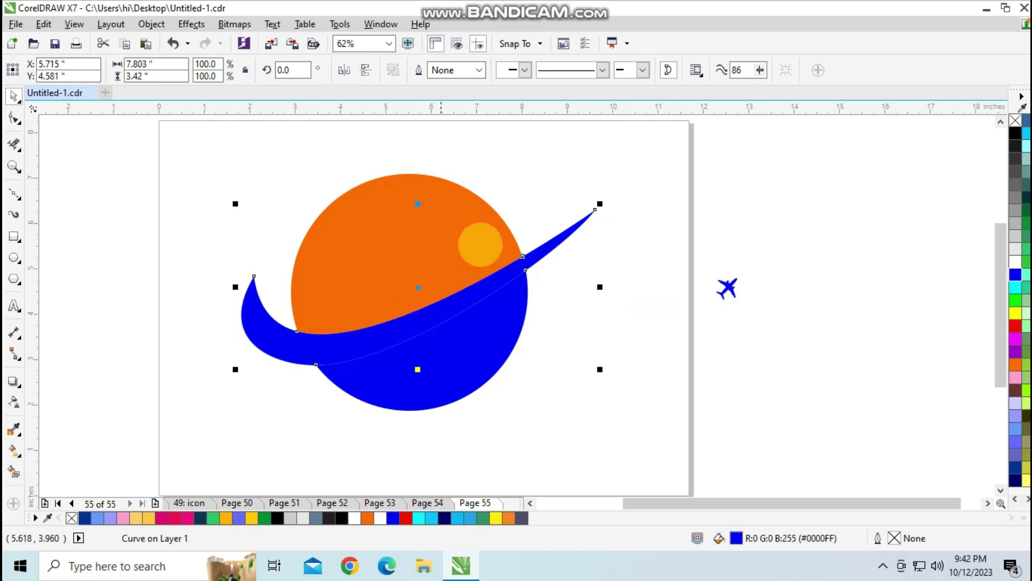
left_click(476, 69)
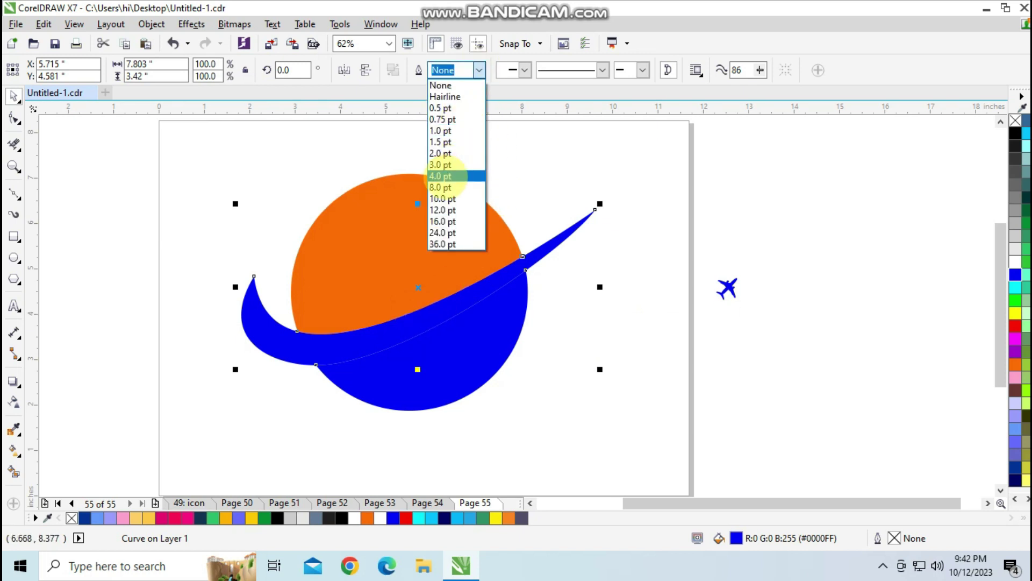
left_click(444, 176)
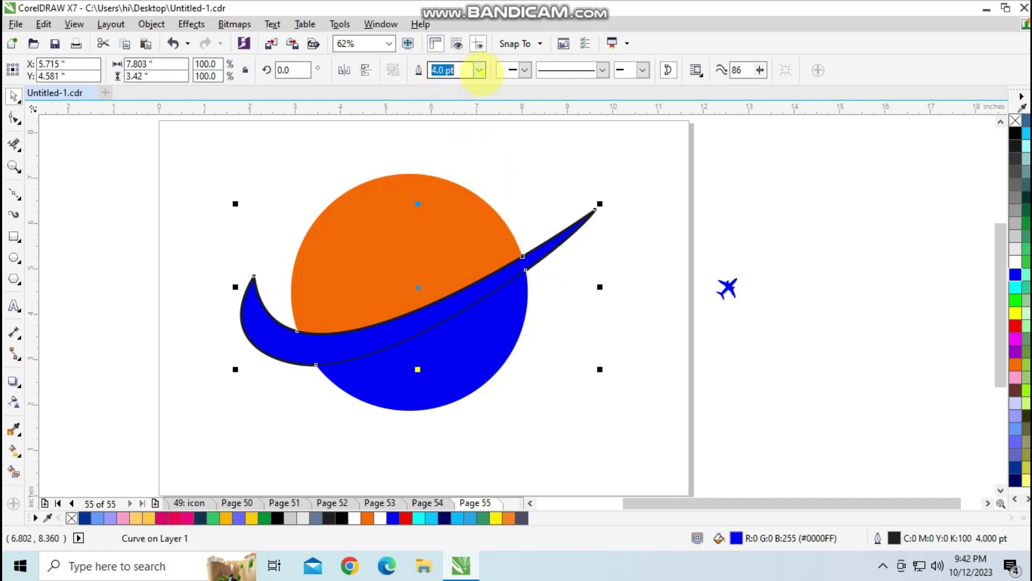
left_click(479, 70)
left_click(450, 185)
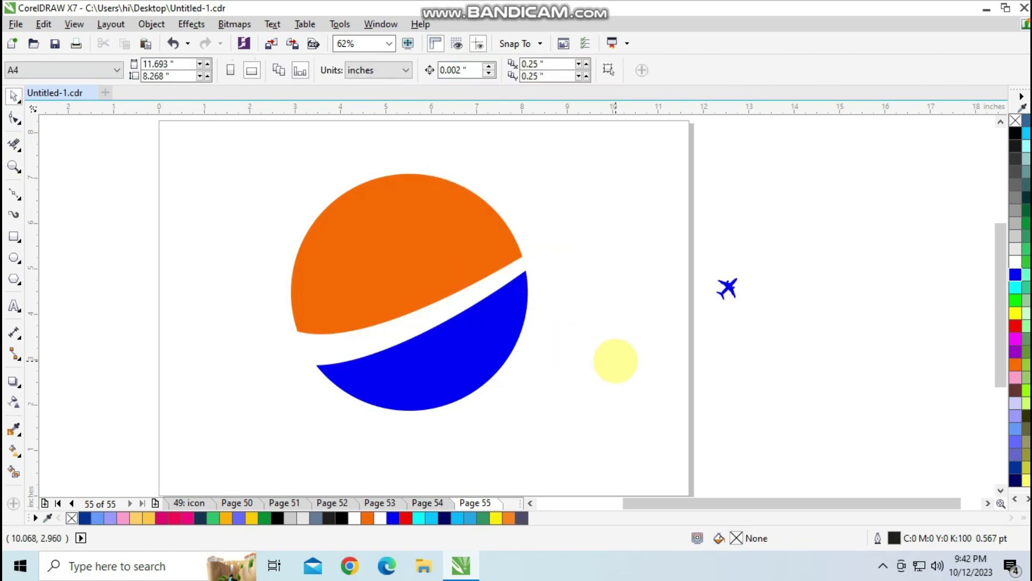
left_click(637, 292)
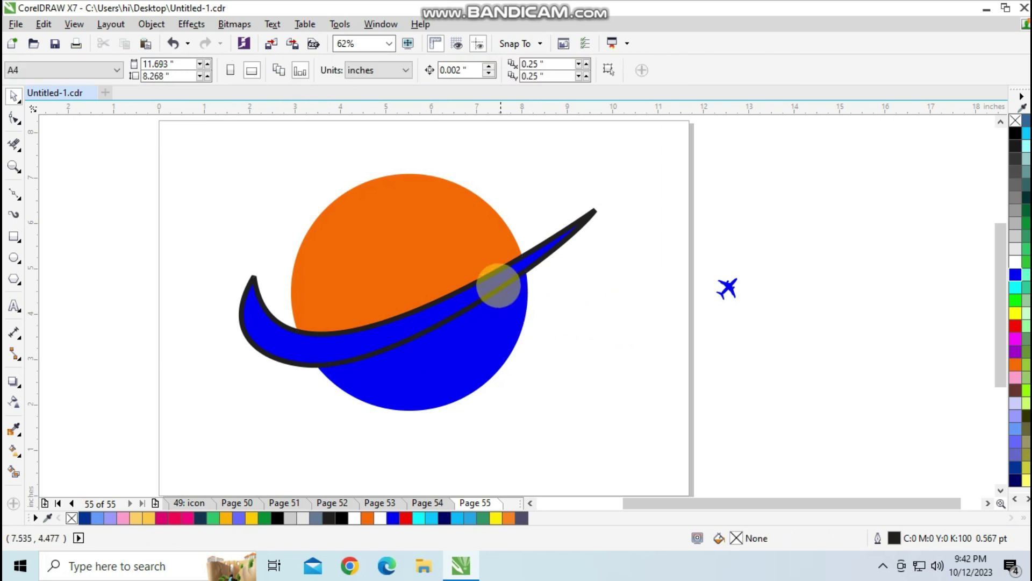
left_click(489, 276)
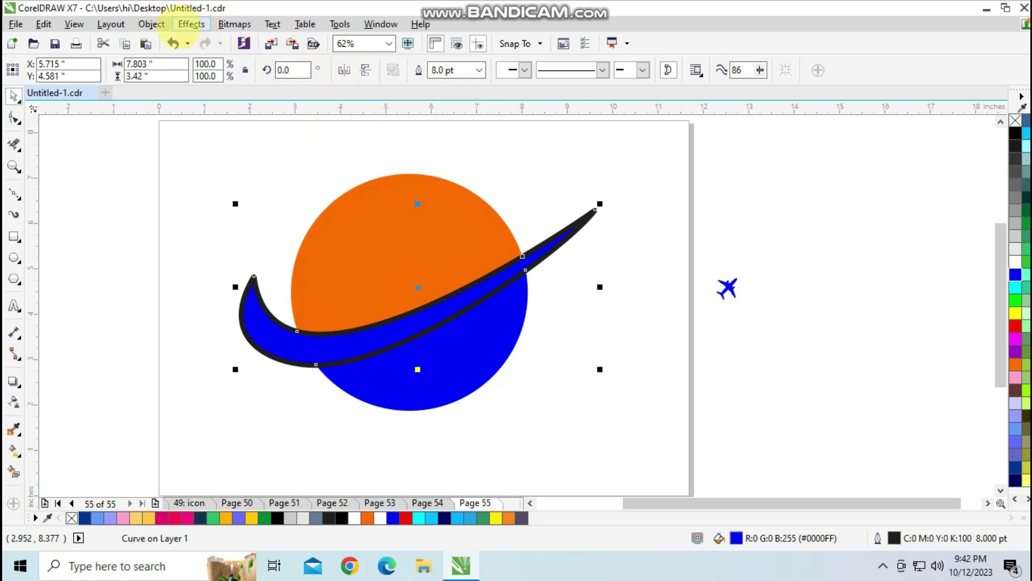
Convert the swoosh's thick outline to a separate object
left_click(151, 24)
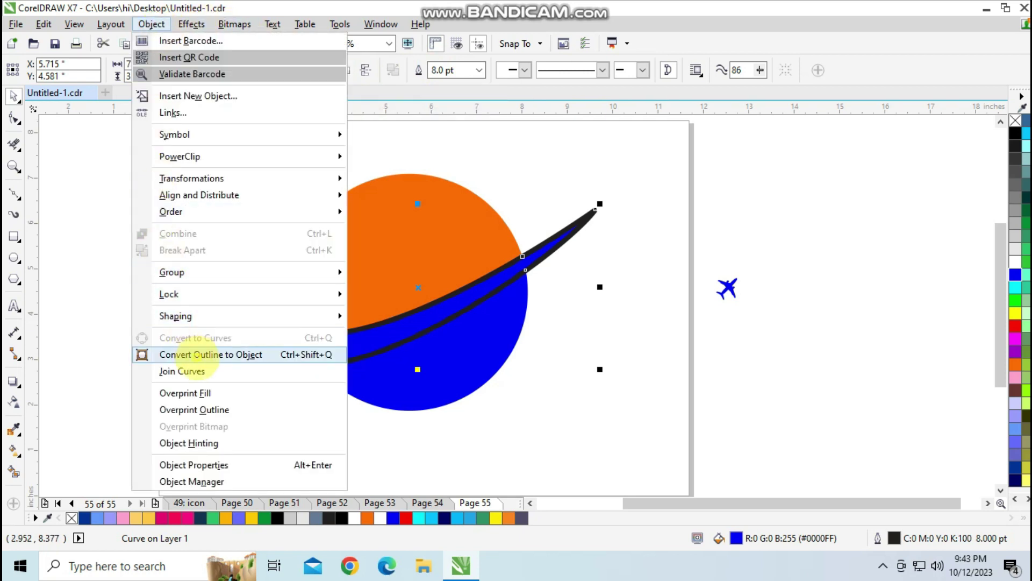
left_click(197, 354)
left_click(541, 393)
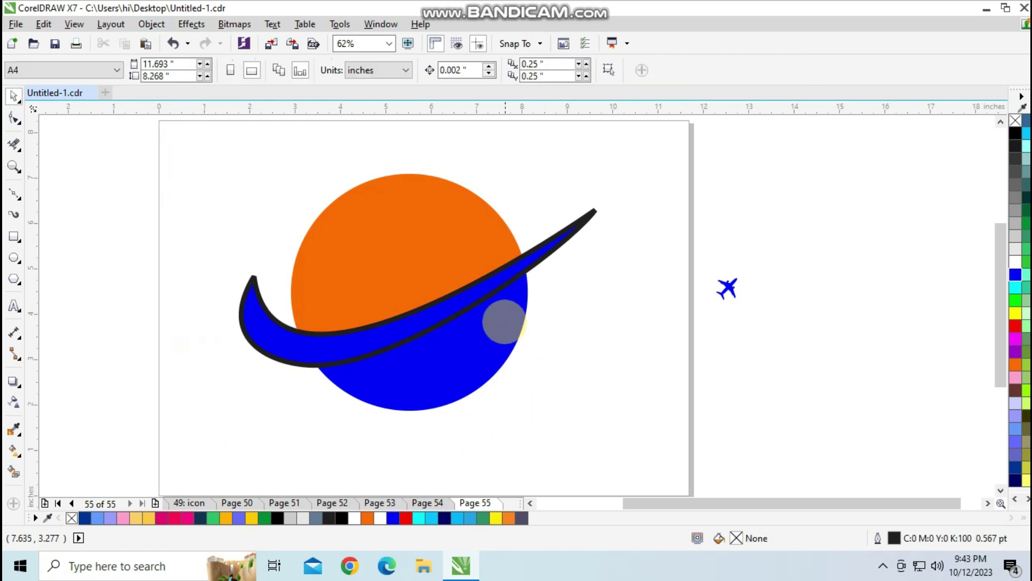
Trim the blue swoosh with the black outline shape and delete that shape to leave white gaps
left_click(594, 210)
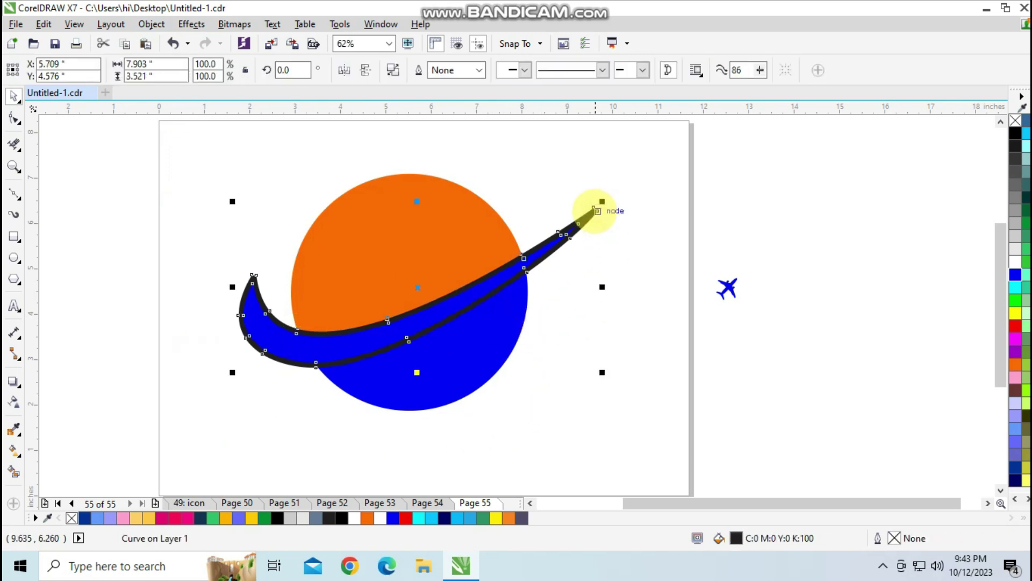
left_click(344, 350, "shift")
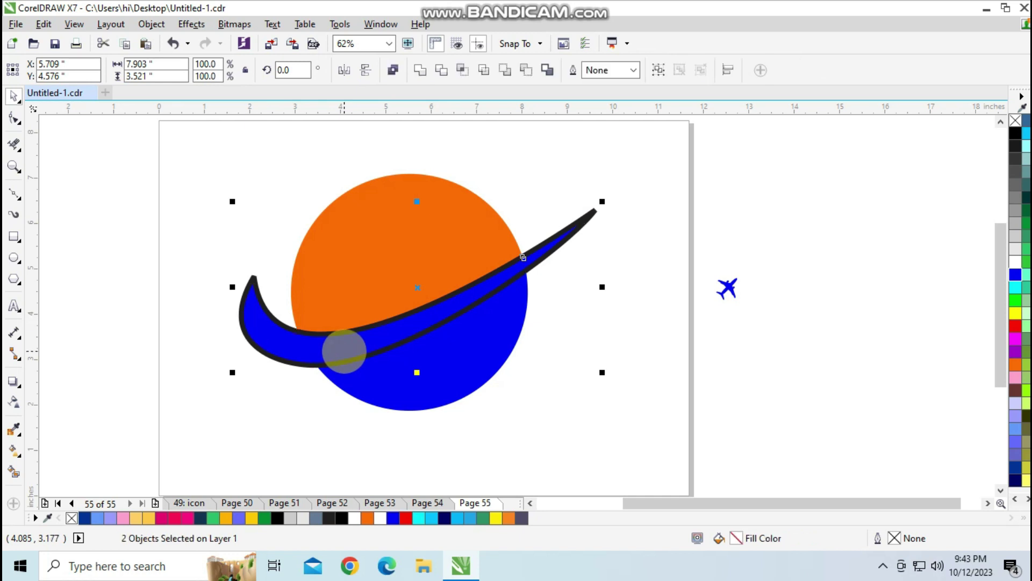
left_click(431, 67)
left_click(649, 423)
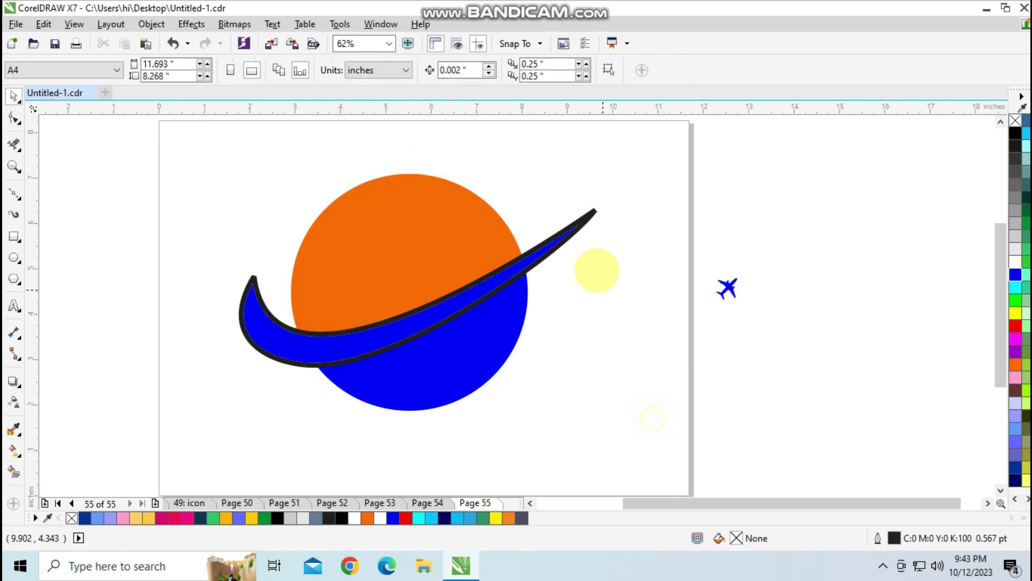
left_click_drag(583, 217, 907, 237)
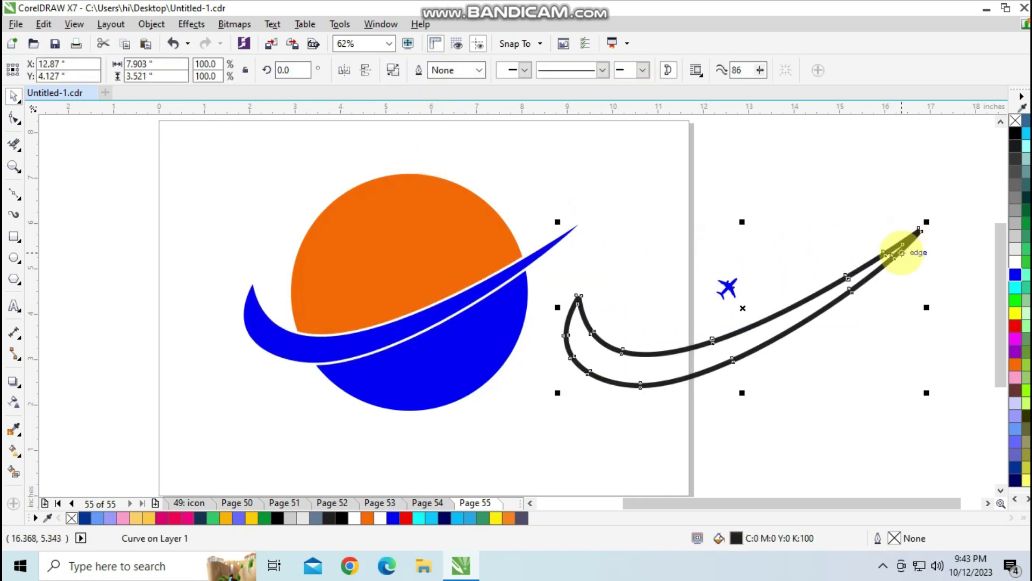
key("Delete")
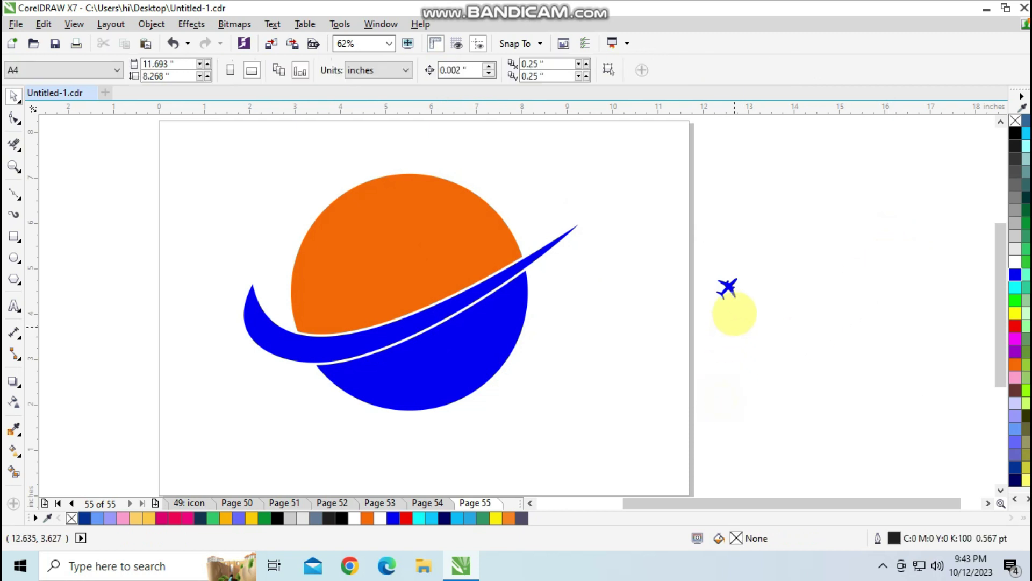
Place the blue airplane at the swoosh's upper tip so its tail meets the point
left_click_drag(725, 288, 595, 231)
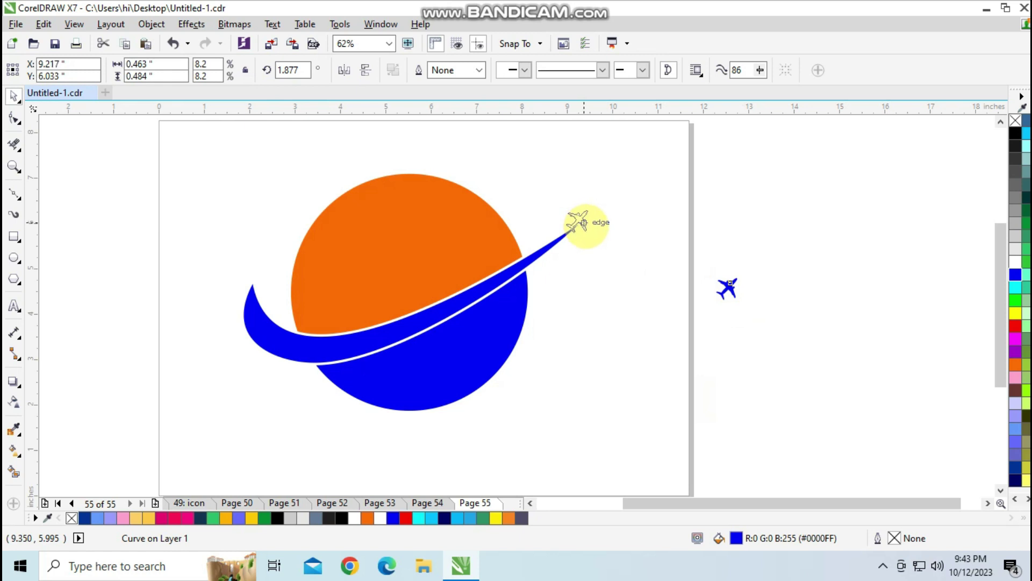
left_click_drag(582, 231, 531, 189)
scroll(586, 231, "up", 3)
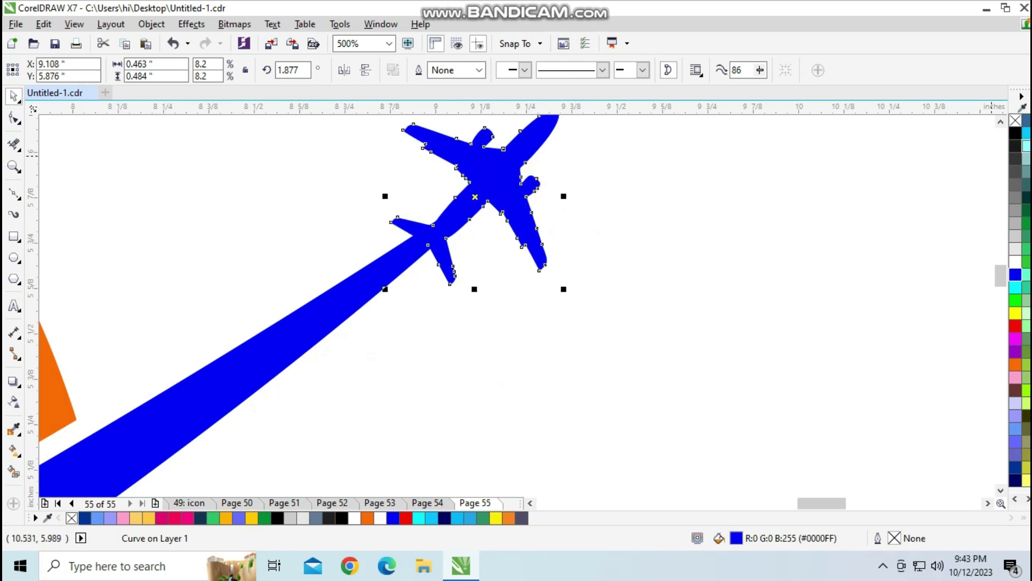
Rotate the airplane slightly clockwise to about 356.2 degrees to align it with the swoosh's direction
left_click(1001, 122)
left_click(547, 204)
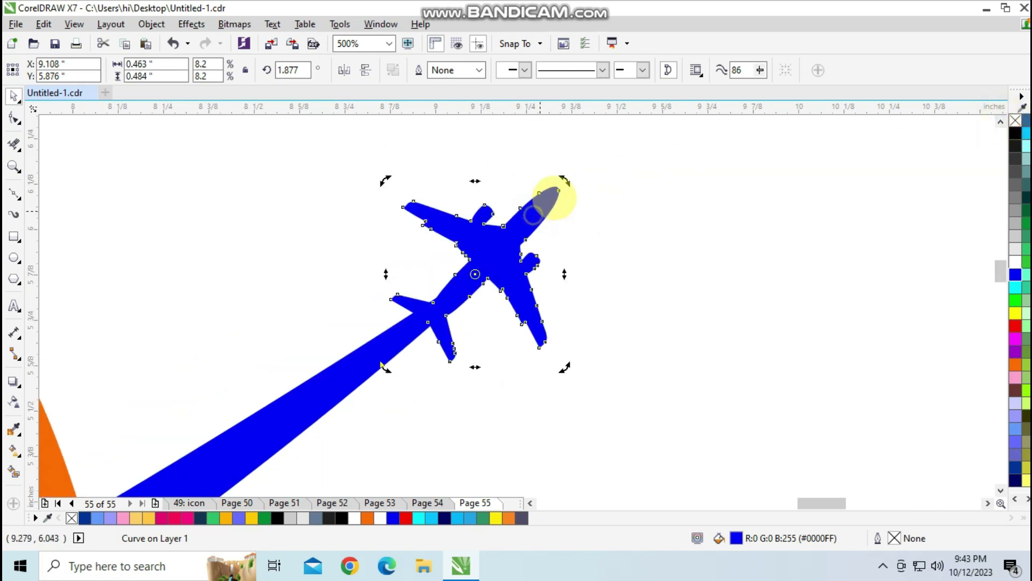
left_click_drag(562, 180, 569, 194)
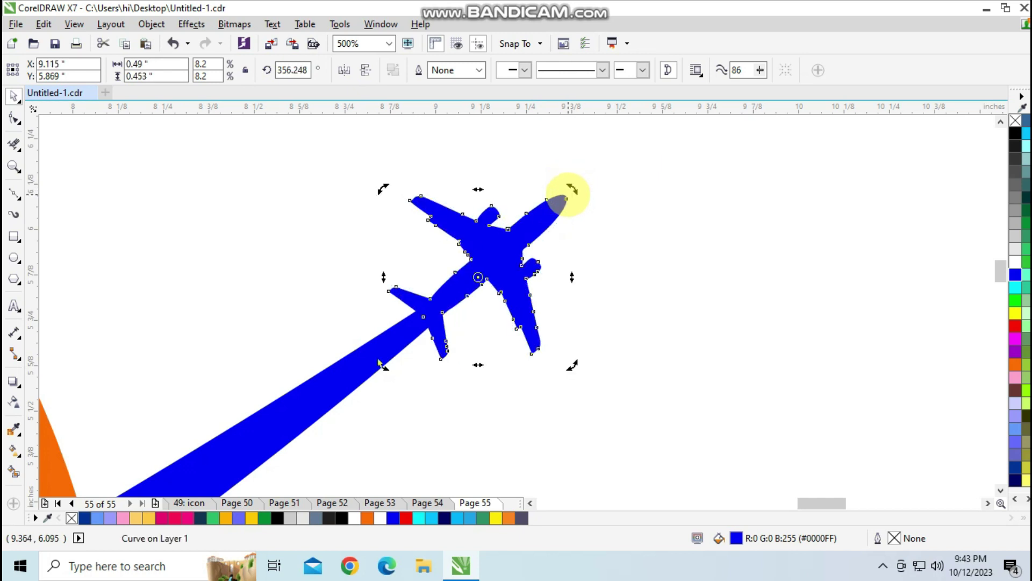
scroll(571, 211, "down", 3)
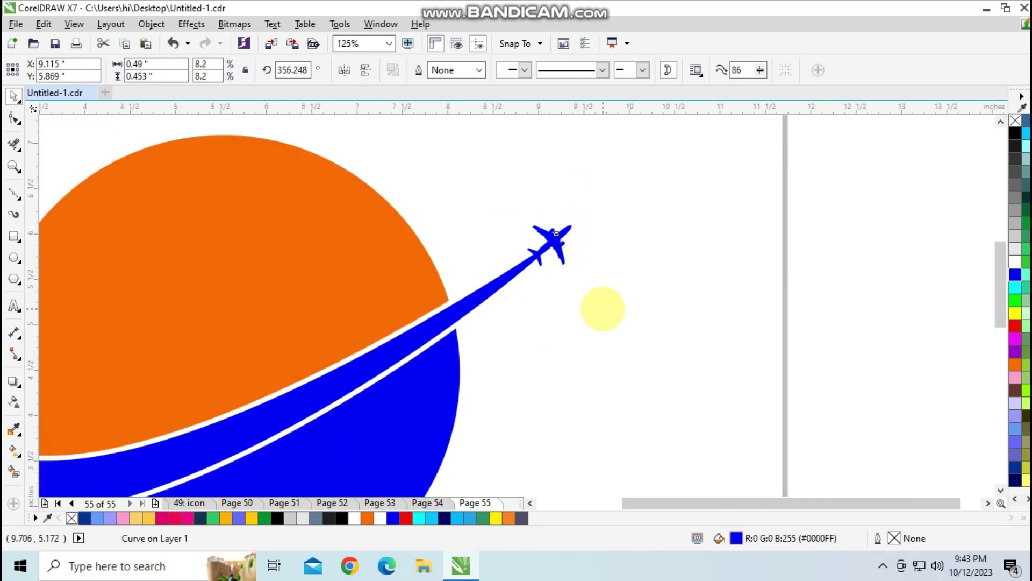
scroll(605, 307, "down", 2)
left_click(630, 339)
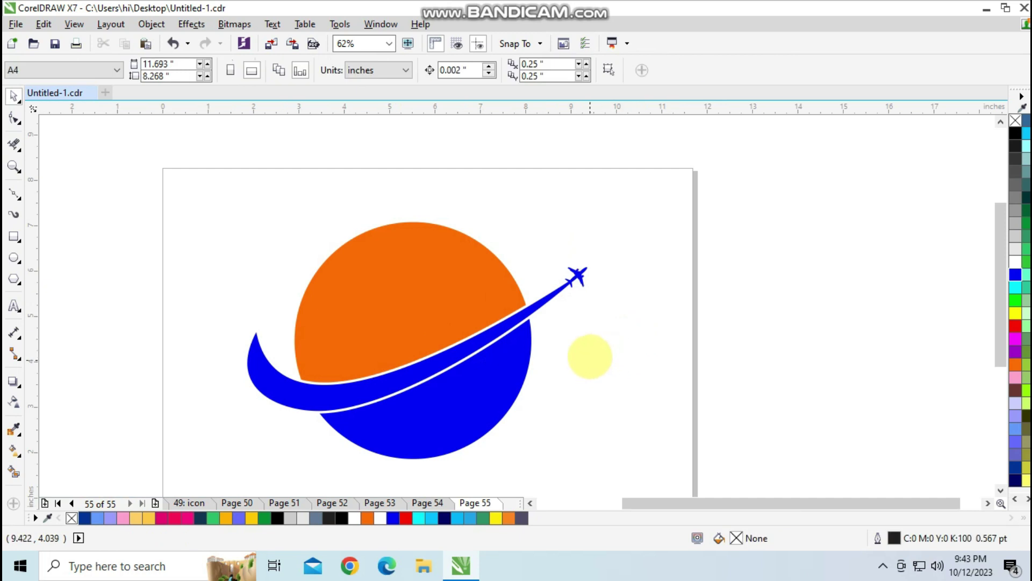
left_click(578, 277)
left_click(608, 283)
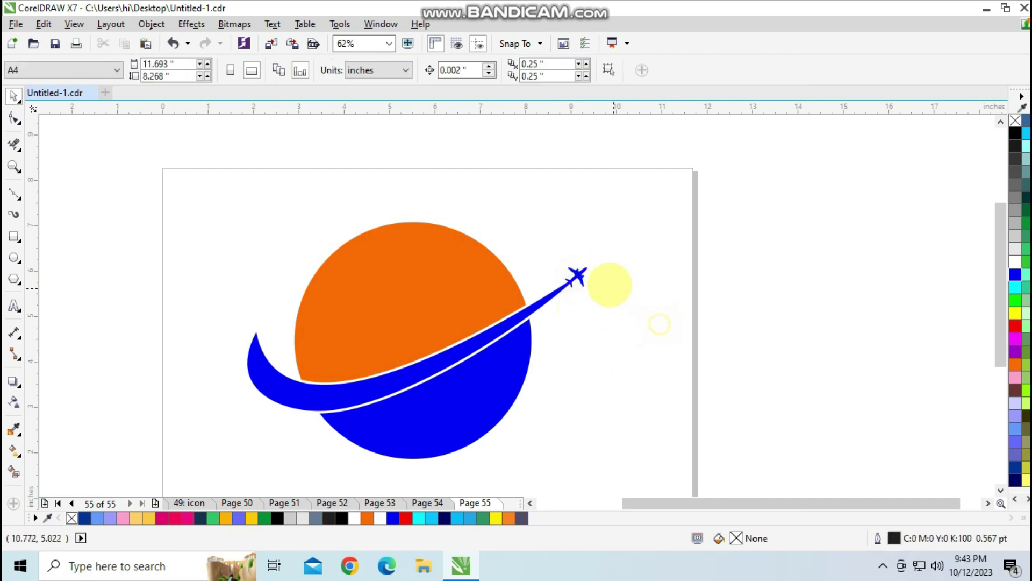
left_click(576, 272)
left_click(637, 278)
mouse_move(584, 269)
left_mouse_down()
mouse_move(616, 239)
mouse_move(595, 283)
left_mouse_up()
key("ctrl+z")
Enlarge the airplane about its centre to about 0.91 by 0.85 inches
left_click_drag(639, 347, 538, 231)
mouse_move(613, 246)
left_mouse_down()
mouse_move(597, 266)
mouse_move(599, 258)
left_mouse_up()
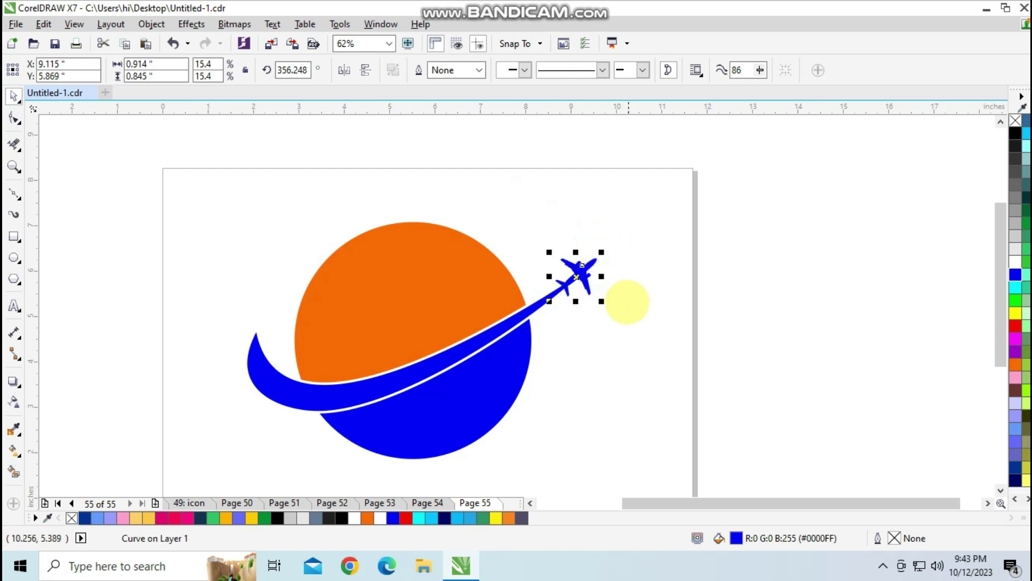
left_click(633, 320)
left_click_drag(581, 272, 627, 277)
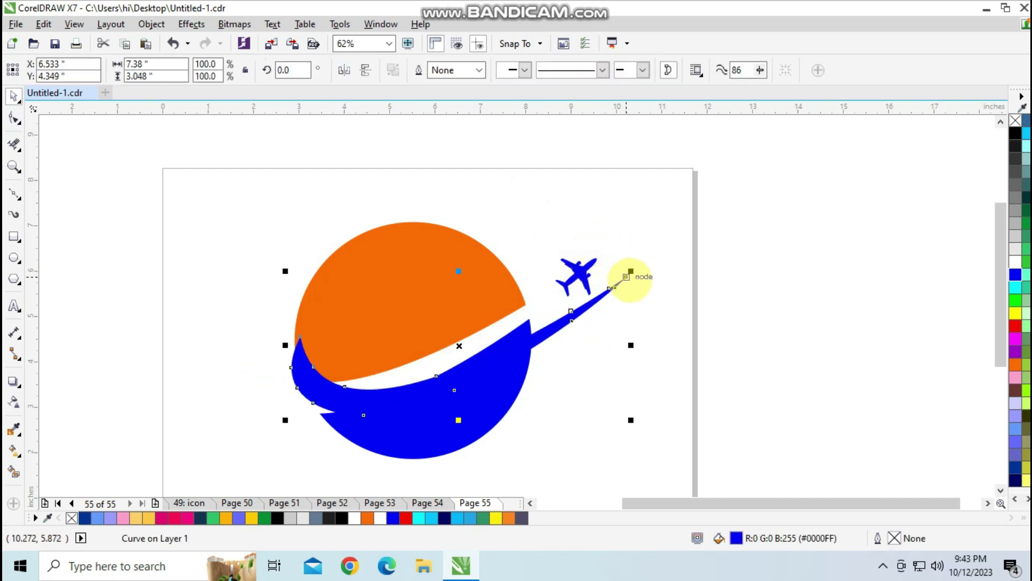
key("ctrl+z")
left_click(578, 272)
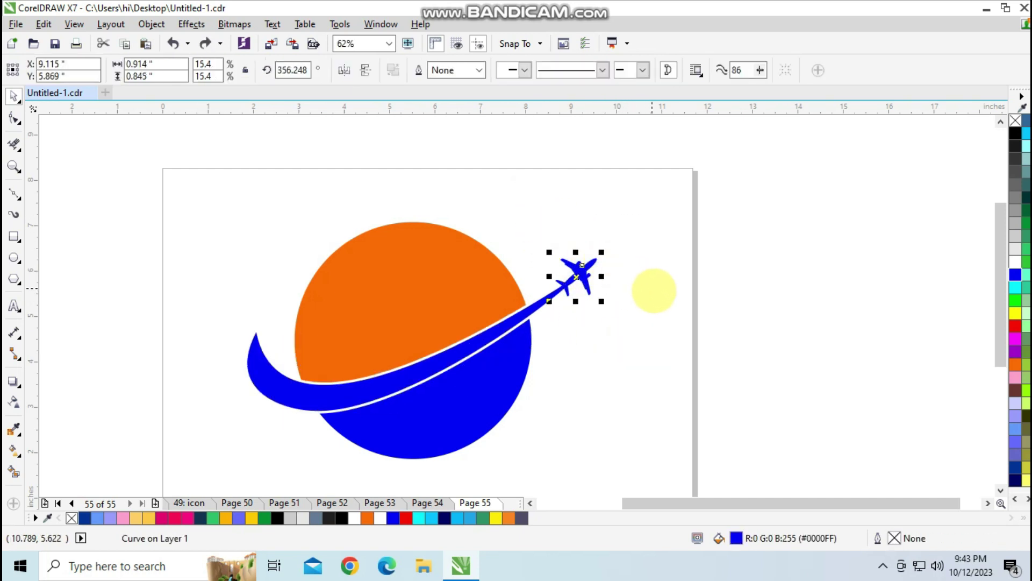
key("ctrl+z")
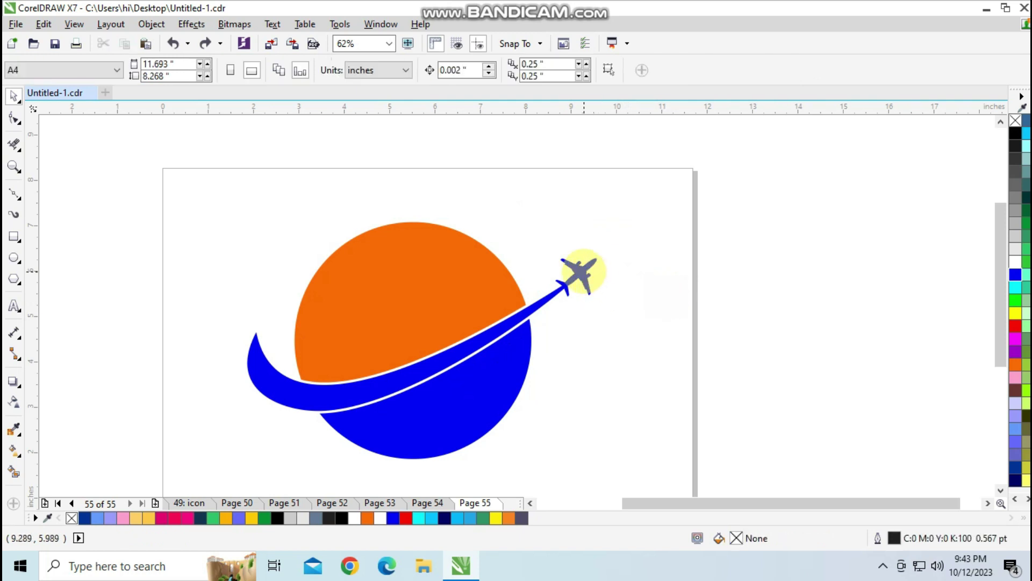
Fine-tune the airplane's rotation to about 356.1 degrees so it follows the swoosh's direction
left_click(595, 259)
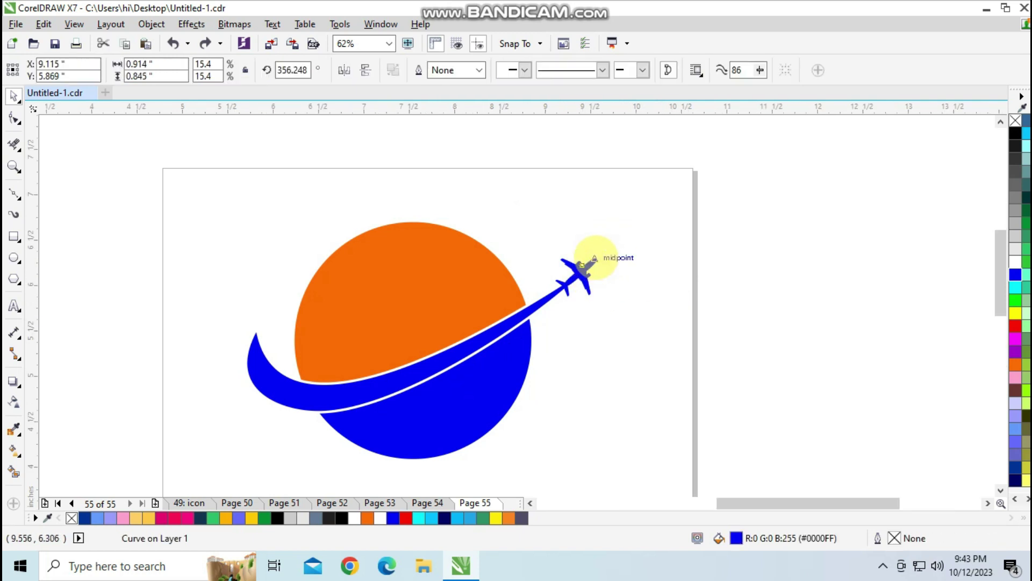
scroll(595, 258, "up", 3)
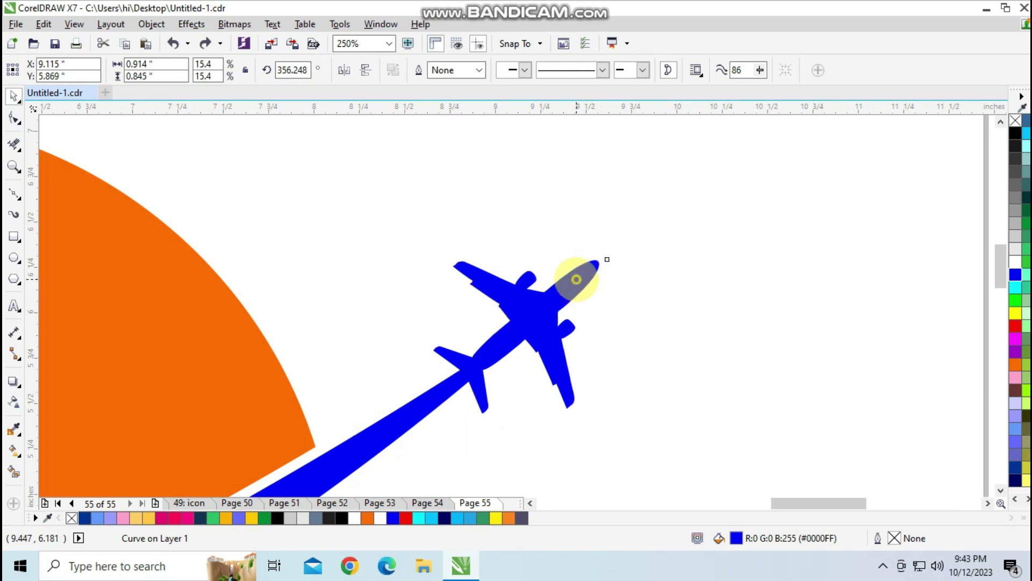
left_click(590, 265)
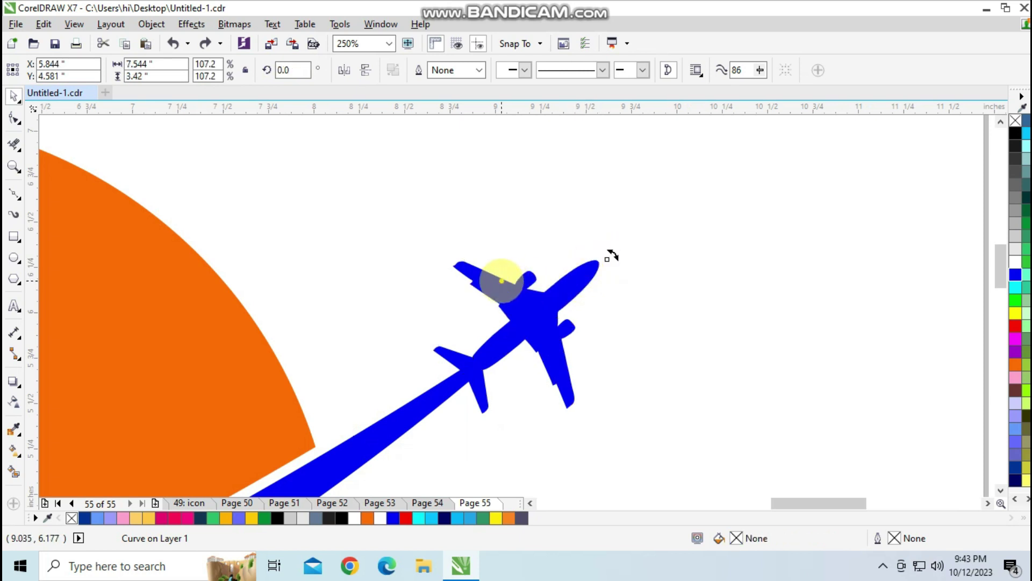
left_click(590, 268)
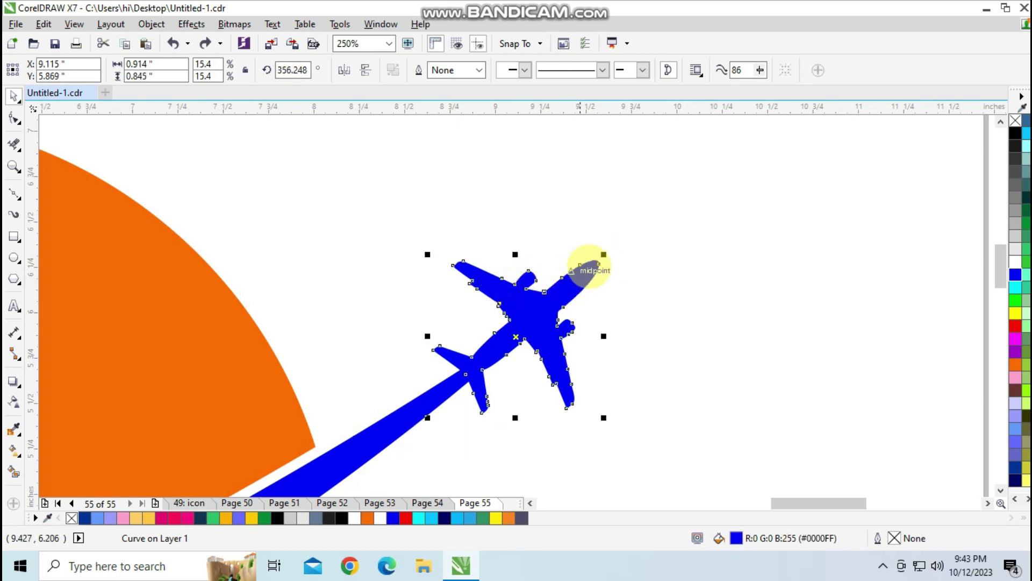
left_click(599, 263)
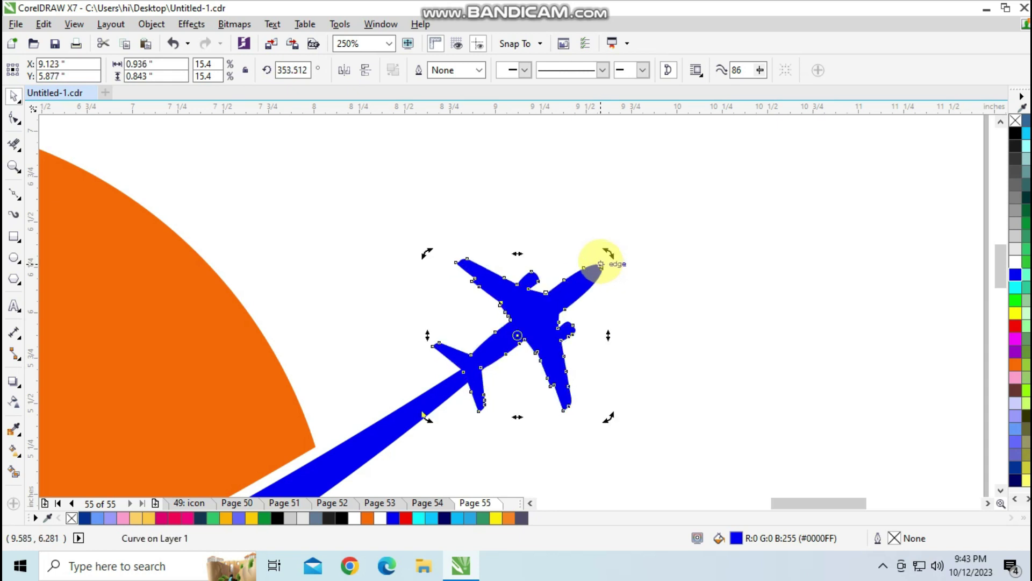
left_click_drag(602, 267, 605, 255)
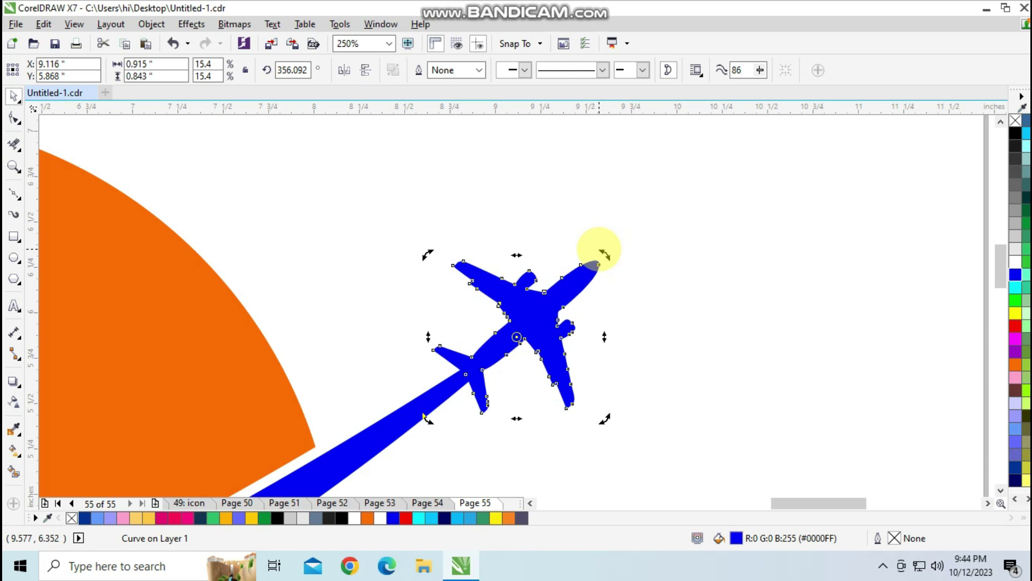
Move the airplane slightly down along the swoosh so its tail overlaps the swoosh's upper tip
left_click_drag(424, 415, 413, 426)
left_click_drag(599, 249, 594, 247)
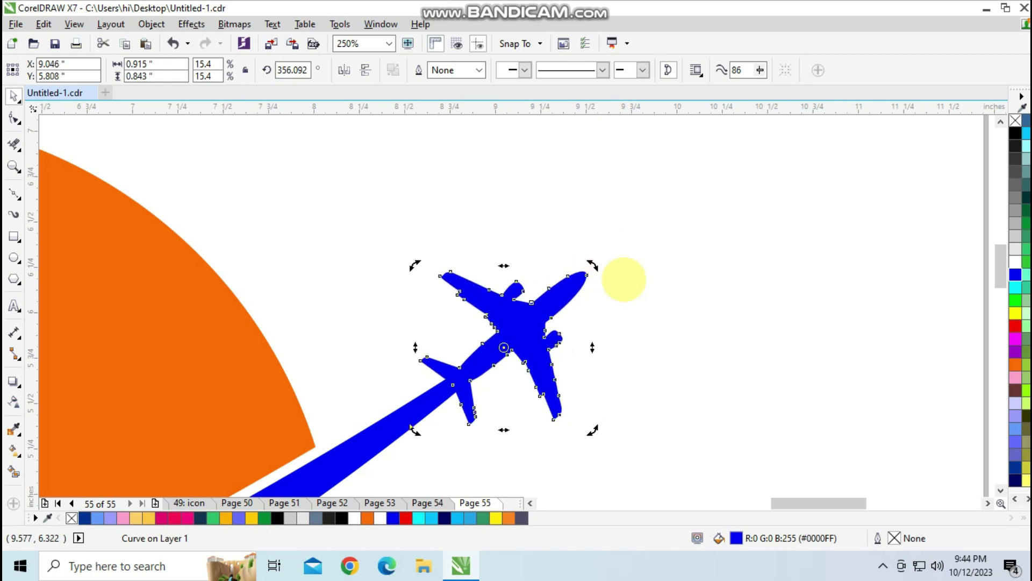
left_click(675, 321)
Draw a horizontal freehand line about 6.4 inches long across the lower part of the blue half-circle
scroll(676, 320, "down", 4)
left_click_drag(679, 321, 717, 420)
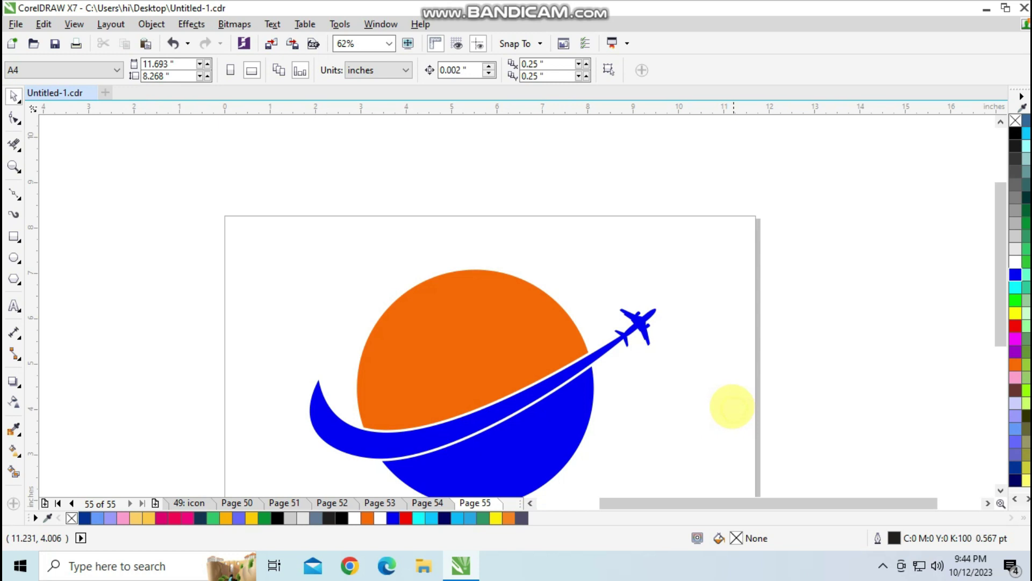
scroll(1001, 491, "down", 3)
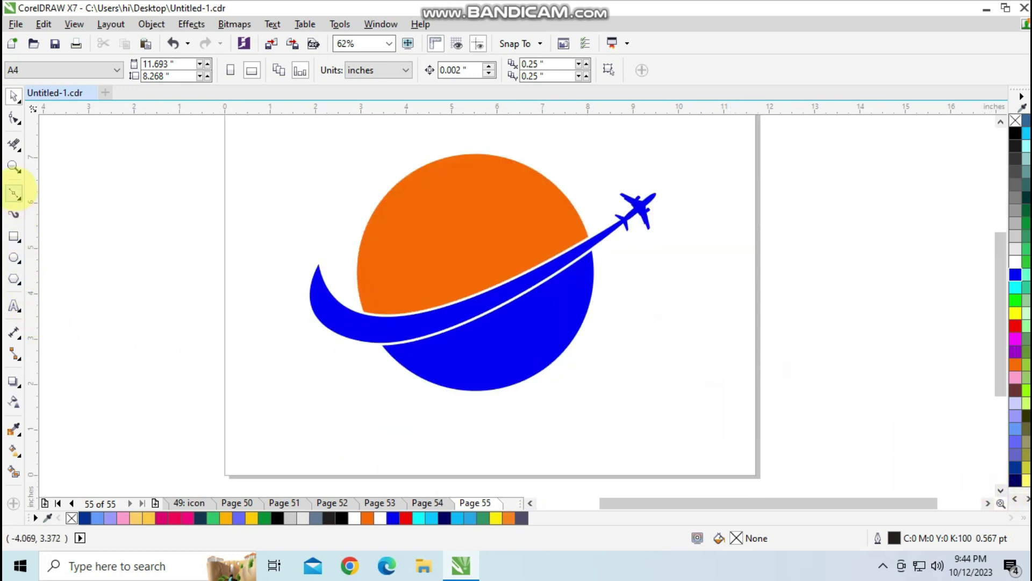
left_click(15, 194)
left_click(20, 199)
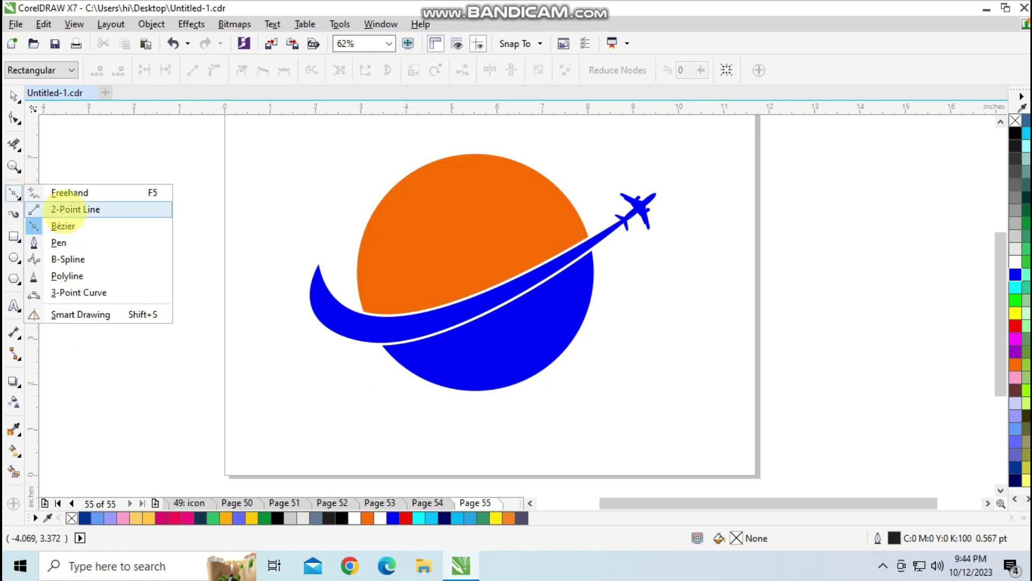
left_click(68, 192)
left_click_drag(361, 379, 651, 391)
Set the horizontal line's outline width to 6 pt
left_click(479, 69)
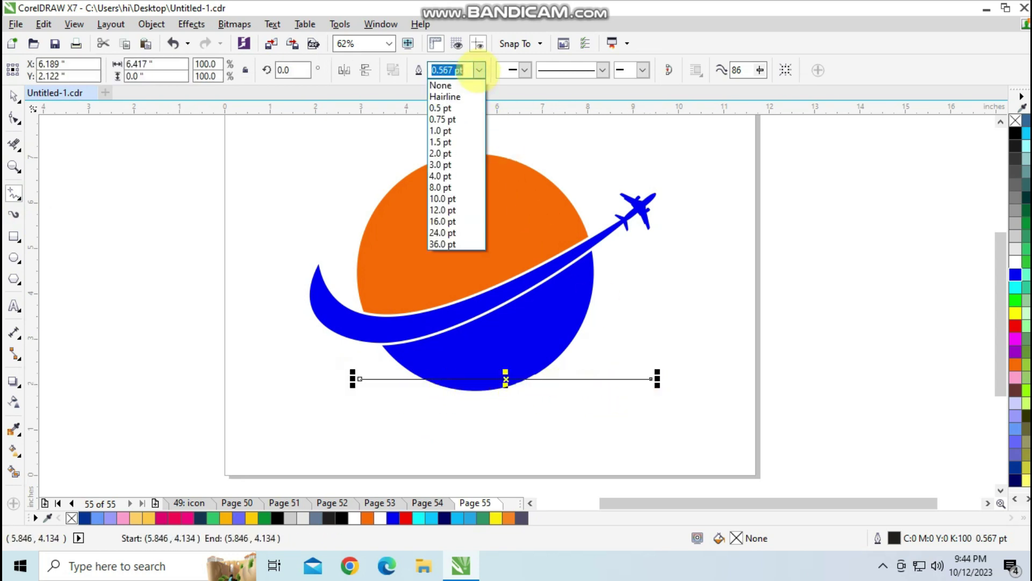
left_click(443, 187)
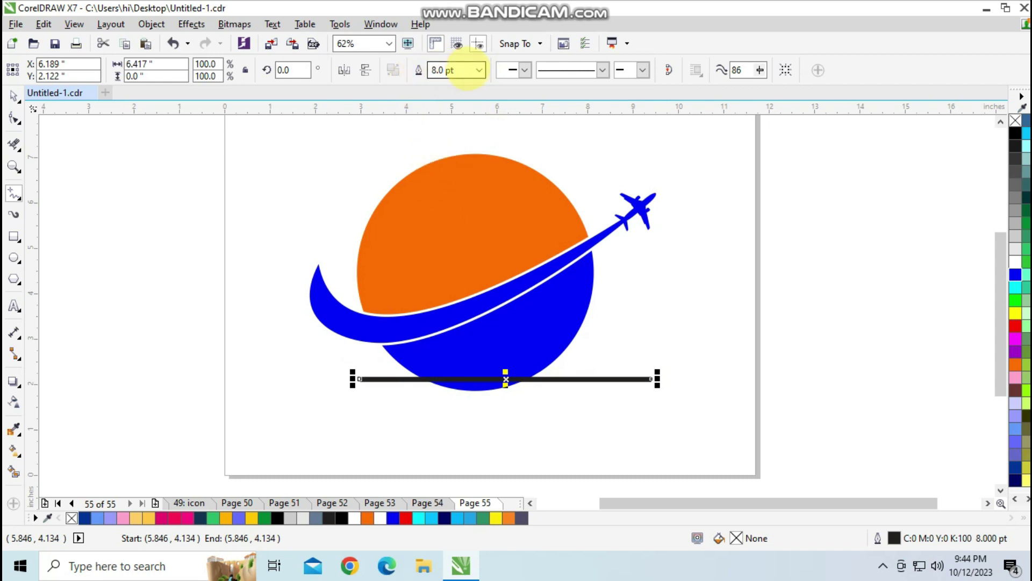
type("6")
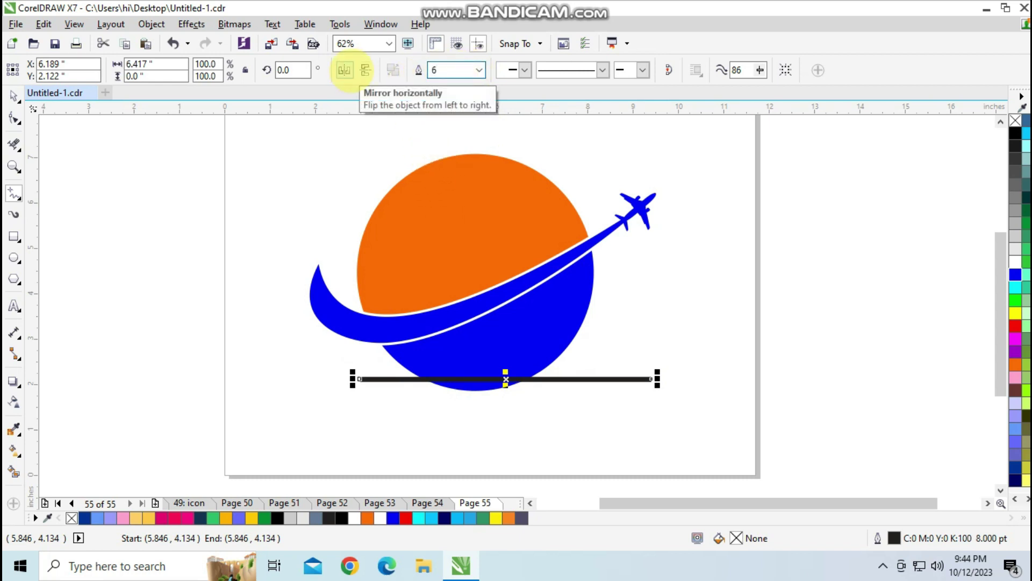
key("Return")
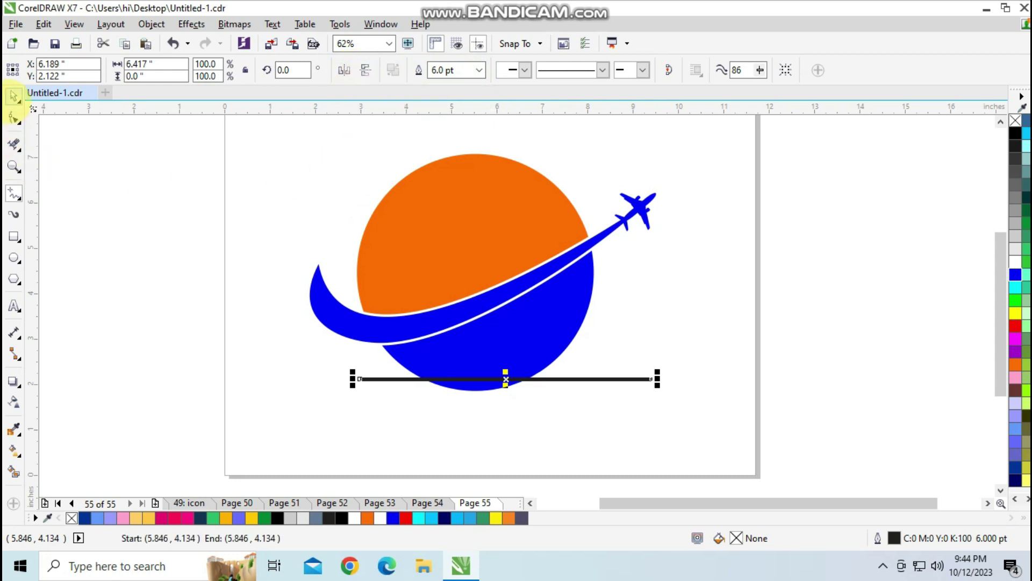
Duplicate the horizontal line upward at an even spacing of about 0.3 inches until there are nine lines
left_click(14, 95)
left_click_drag(525, 379, 525, 365)
key("ctrl+r")
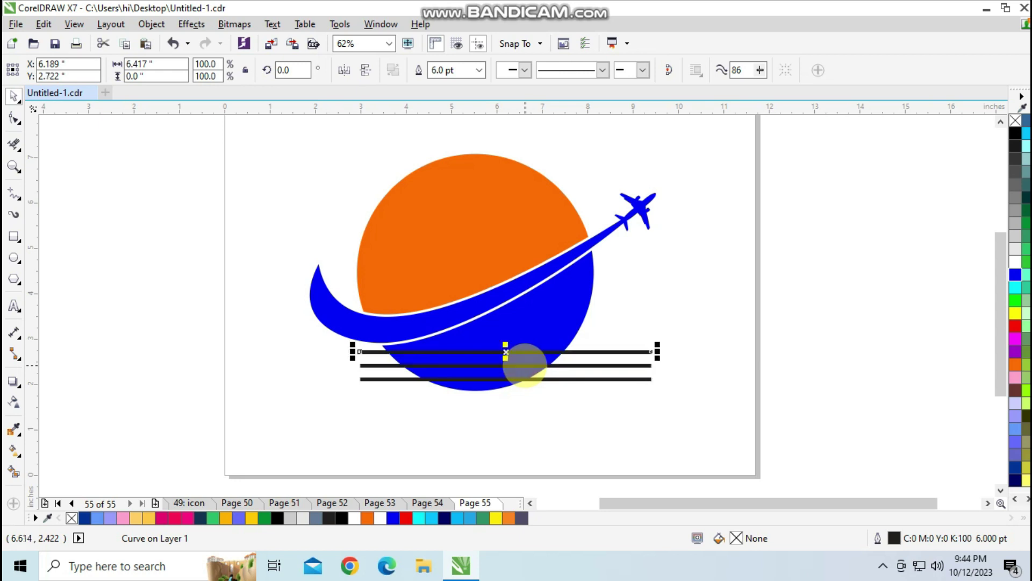
key("ctrl+r")
key("ctrl+r")
key("ctrl+r")
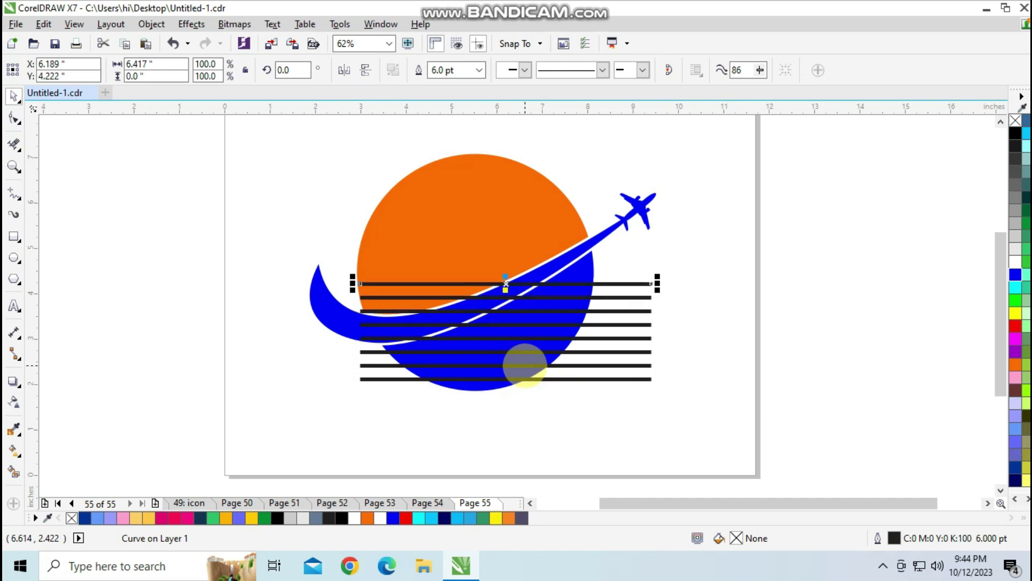
key("ctrl+r")
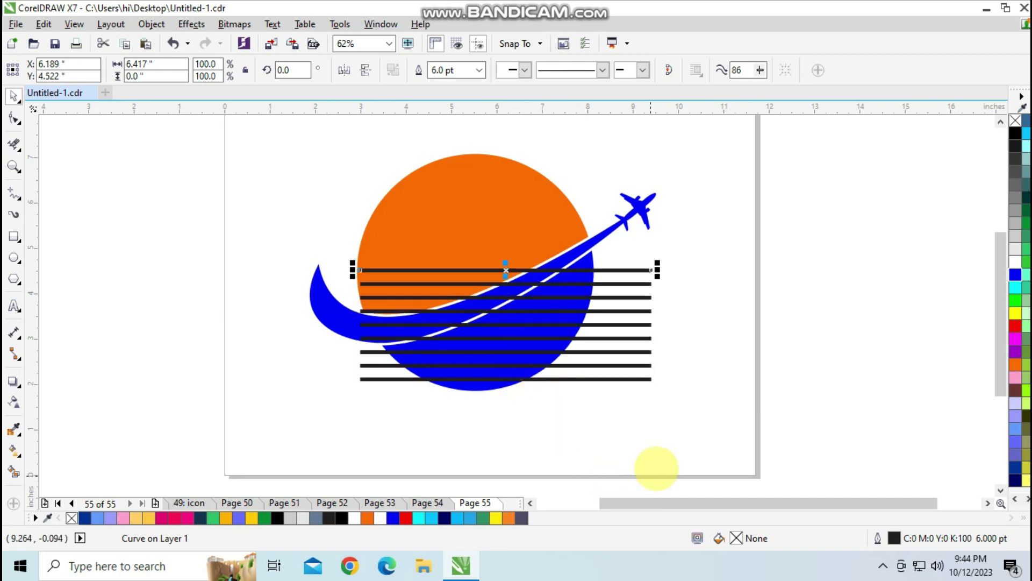
Shift all nine lines up about 0.1 inches and convert their outlines to objects
left_click_drag(678, 433, 634, 264)
left_click_drag(623, 299, 622, 298)
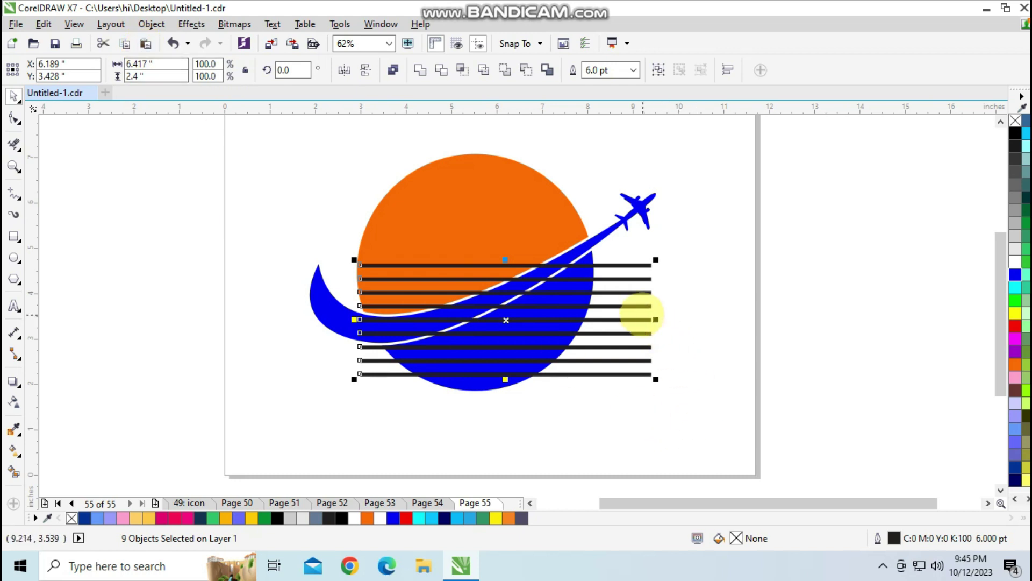
right_click(638, 309)
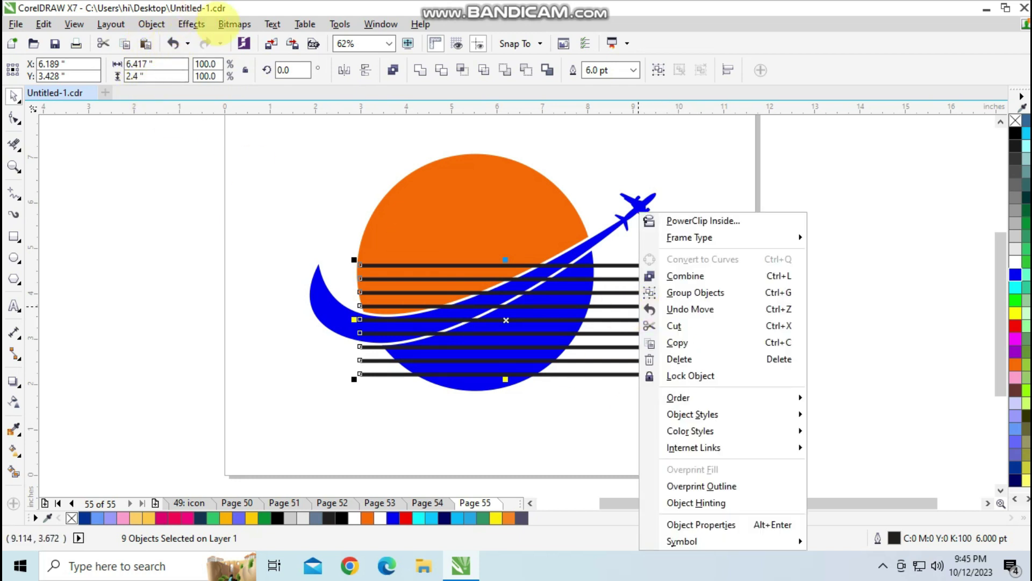
left_click(182, 25)
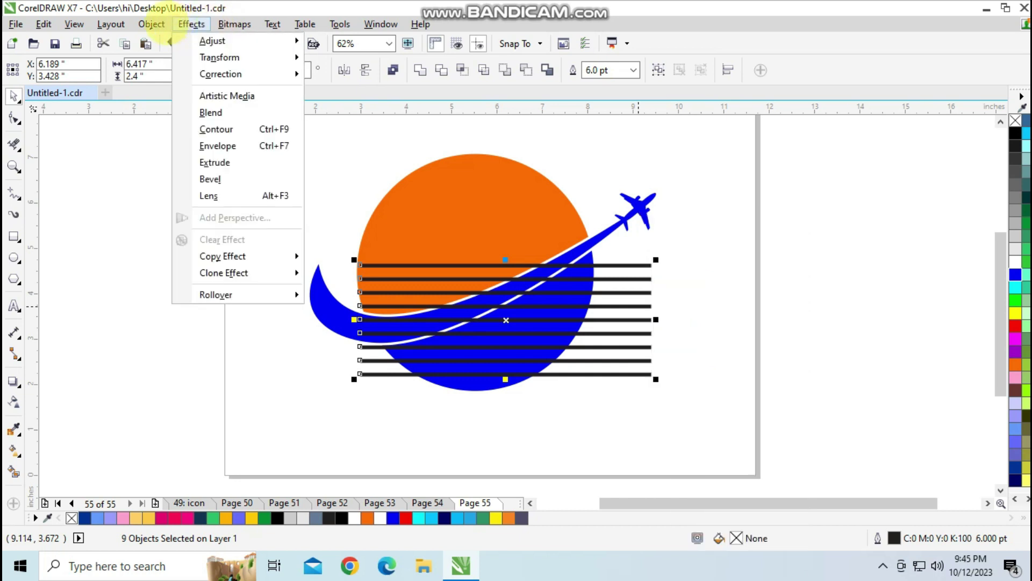
mouse_move(151, 24)
left_click(245, 354)
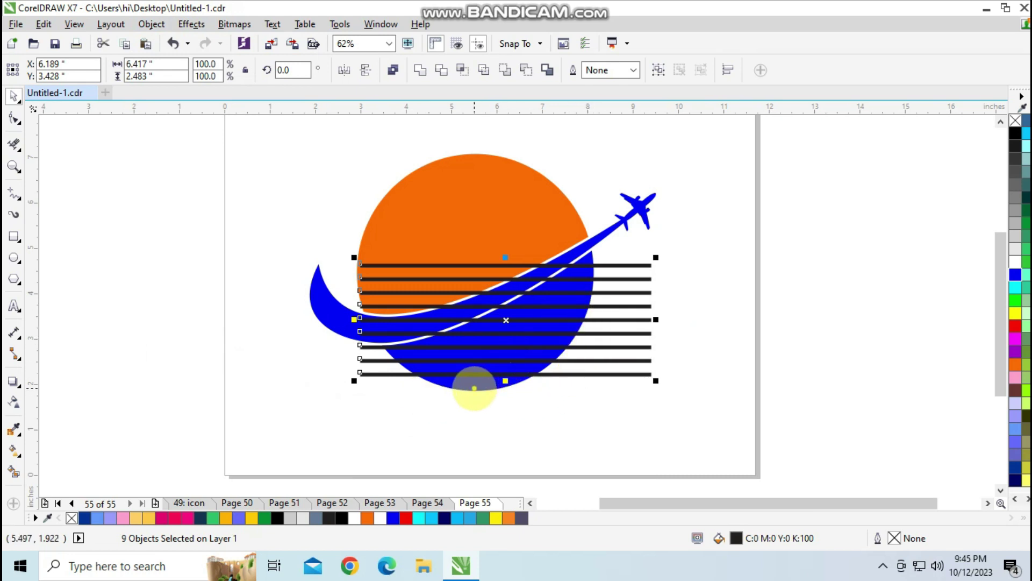
Trim the blue lower half-circle with the nine lines and delete the lines to leave white stripes
left_click(474, 388, "shift")
left_click(441, 70)
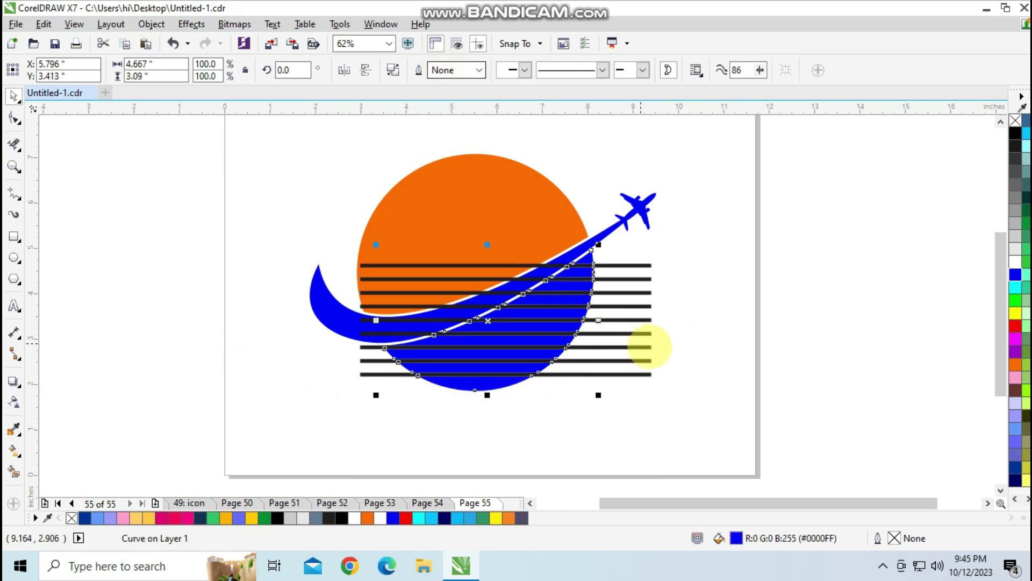
left_click(677, 338)
left_click_drag(611, 264, 548, 377)
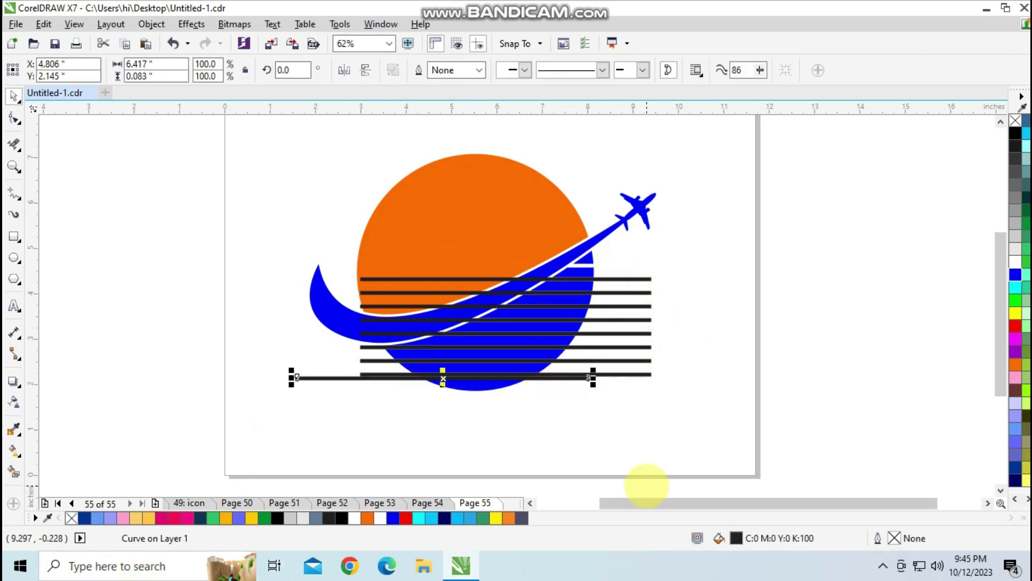
key("Delete")
left_click_drag(697, 422, 639, 269)
key("Delete")
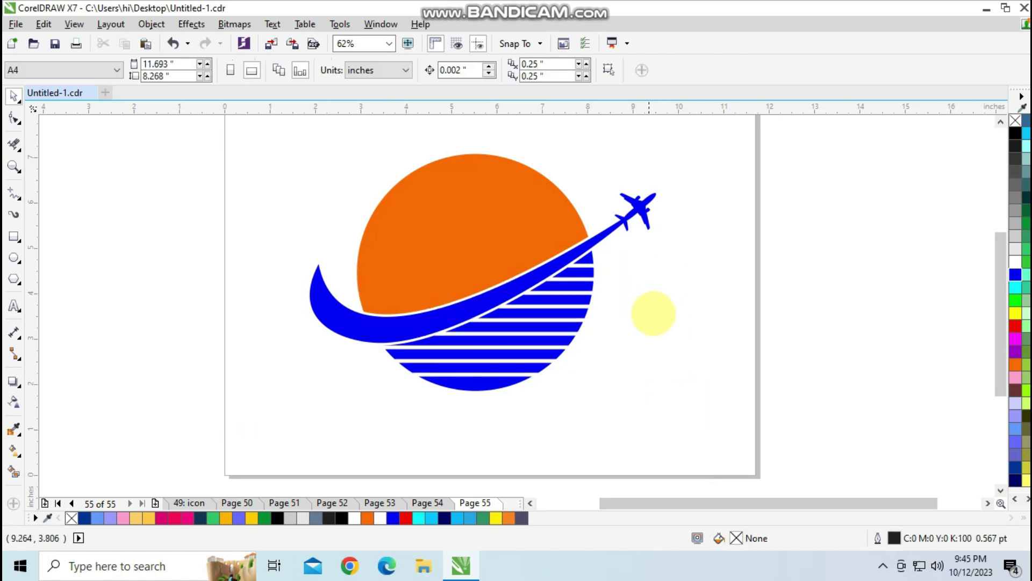
Weld the airplane and the swoosh into a single shape, keeping it in its place
scroll(672, 324, "down", 2)
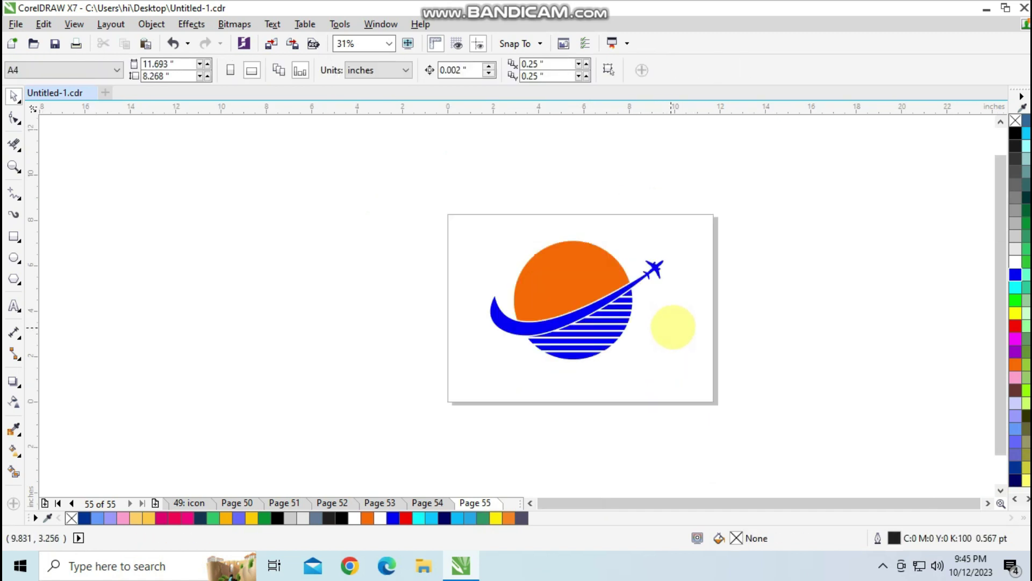
scroll(679, 316, "up", 2)
key("z")
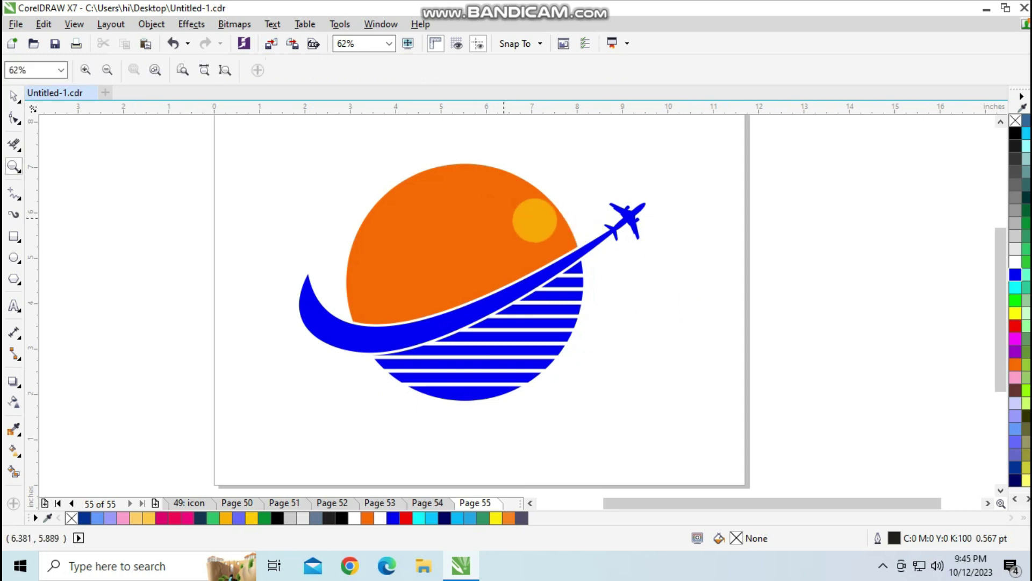
left_click(14, 97)
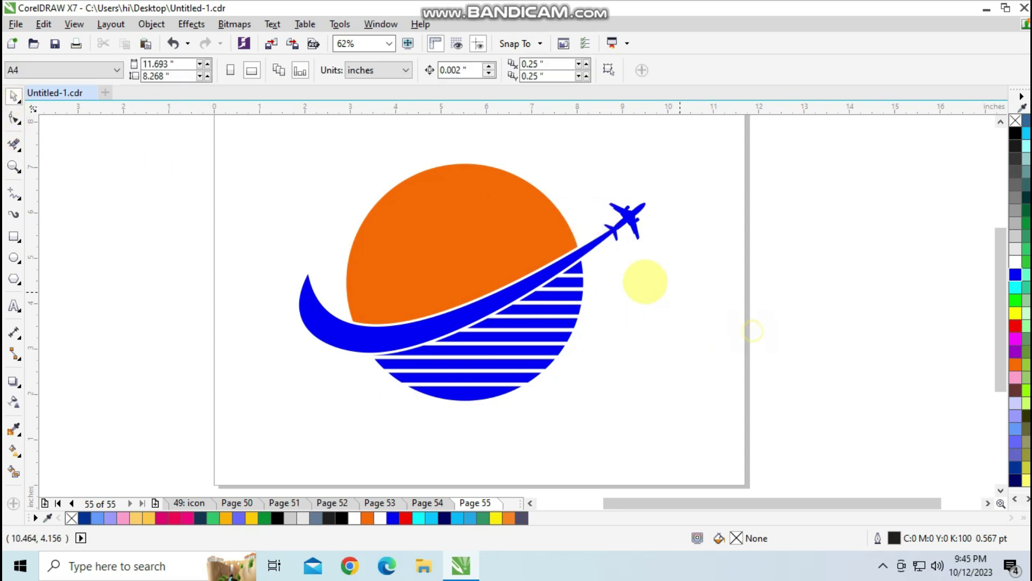
left_click(552, 264)
left_click(721, 277)
left_click_drag(721, 276, 591, 180)
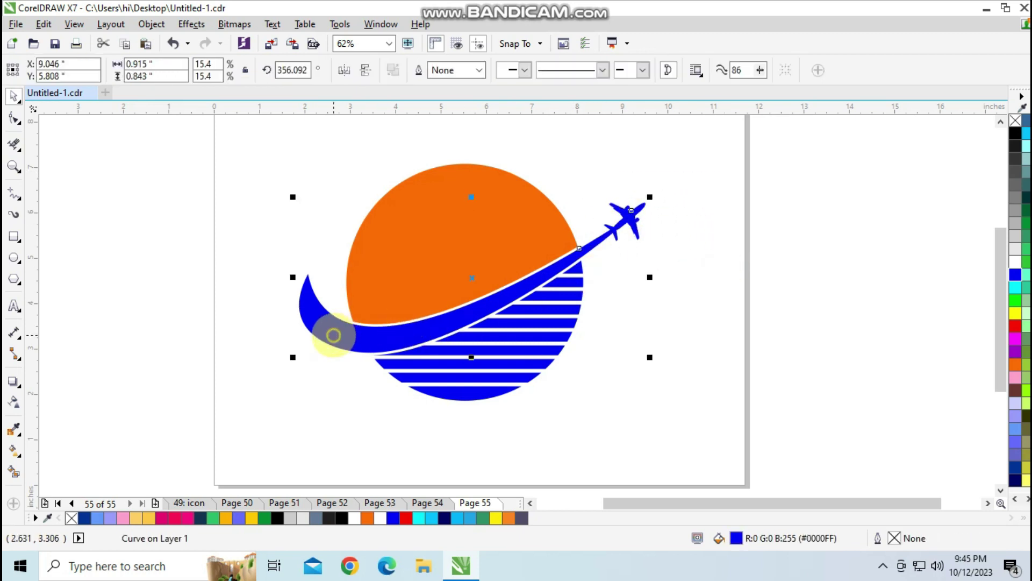
left_click(420, 70)
left_click(758, 337)
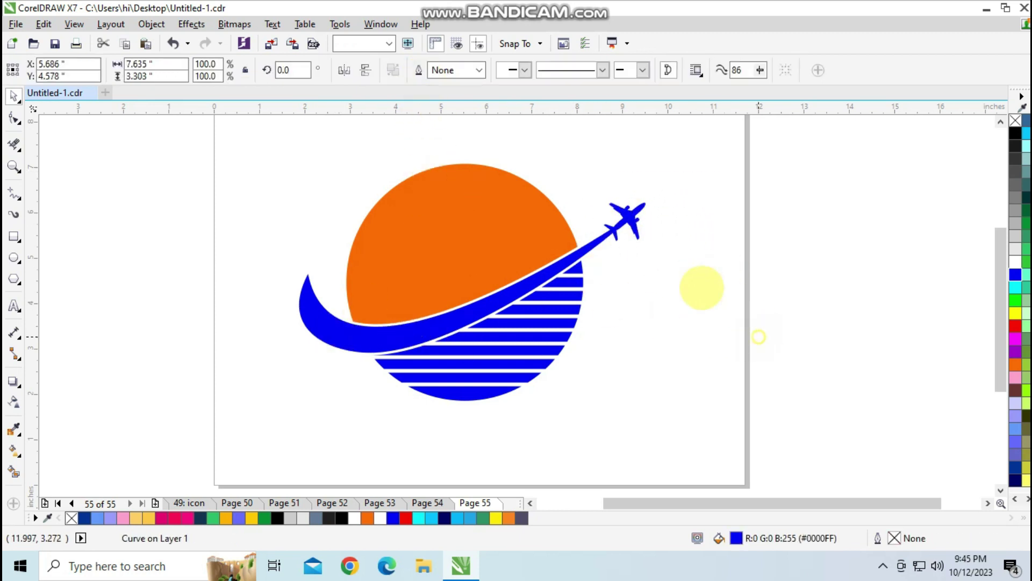
left_click_drag(573, 253, 381, 251)
key("ctrl+z")
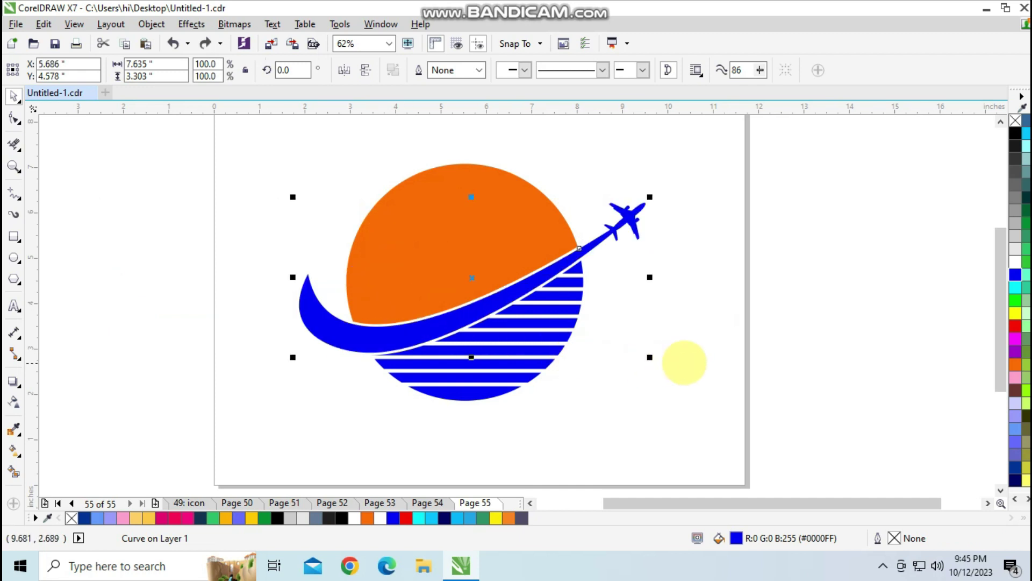
Select all shapes of the logo and group them
left_click(692, 346)
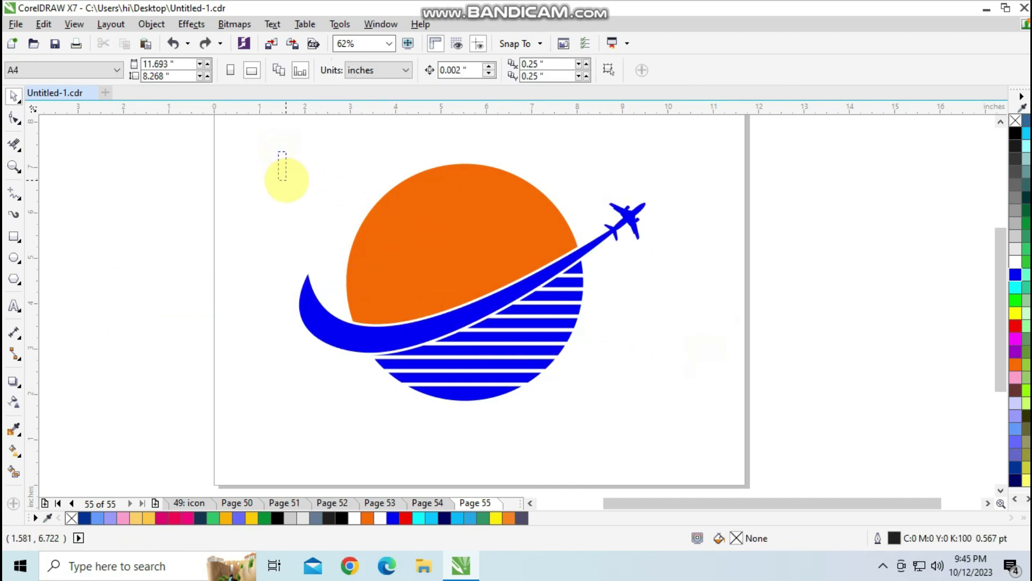
left_click_drag(245, 149, 702, 445)
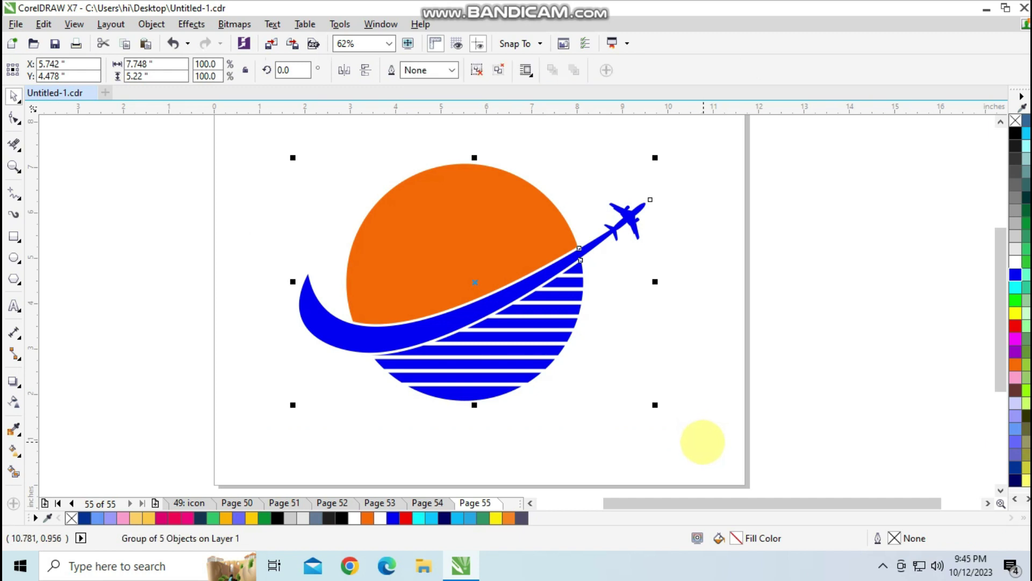
Add two lines of artistic text below the logo: "Business Name Here" and "Your Slogan Here"
left_click(799, 363)
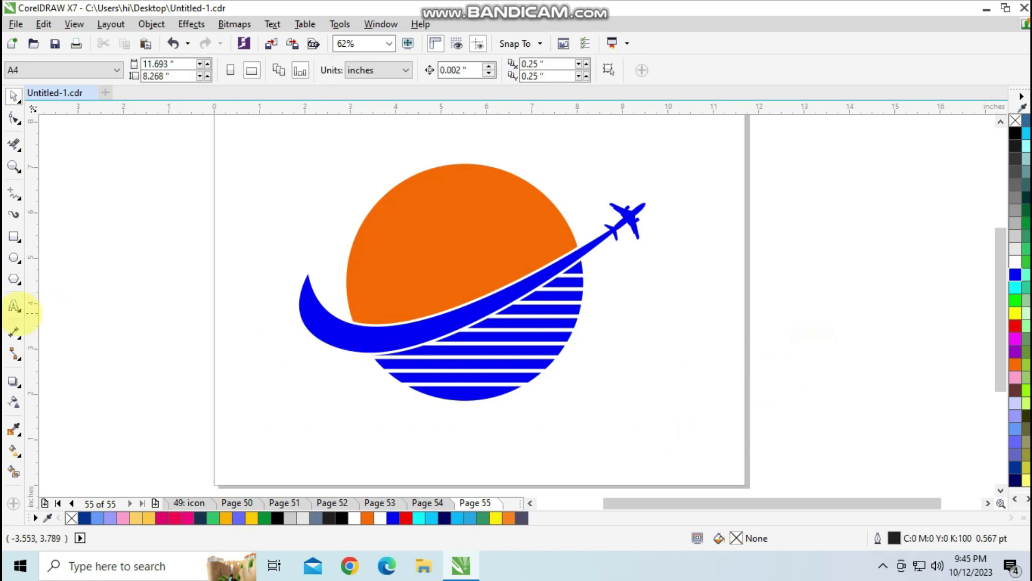
left_click(14, 305)
left_click(431, 422)
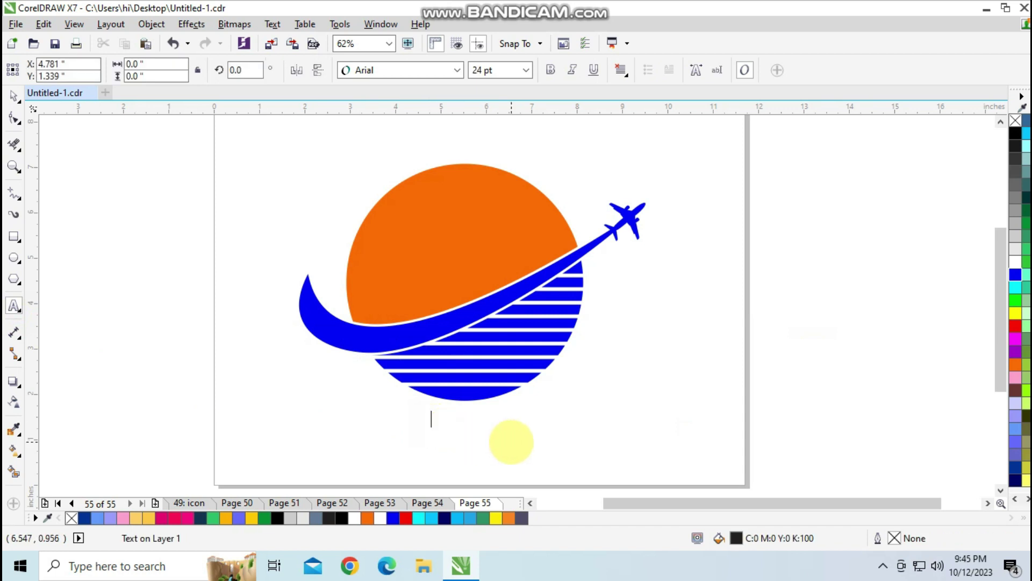
type("bU")
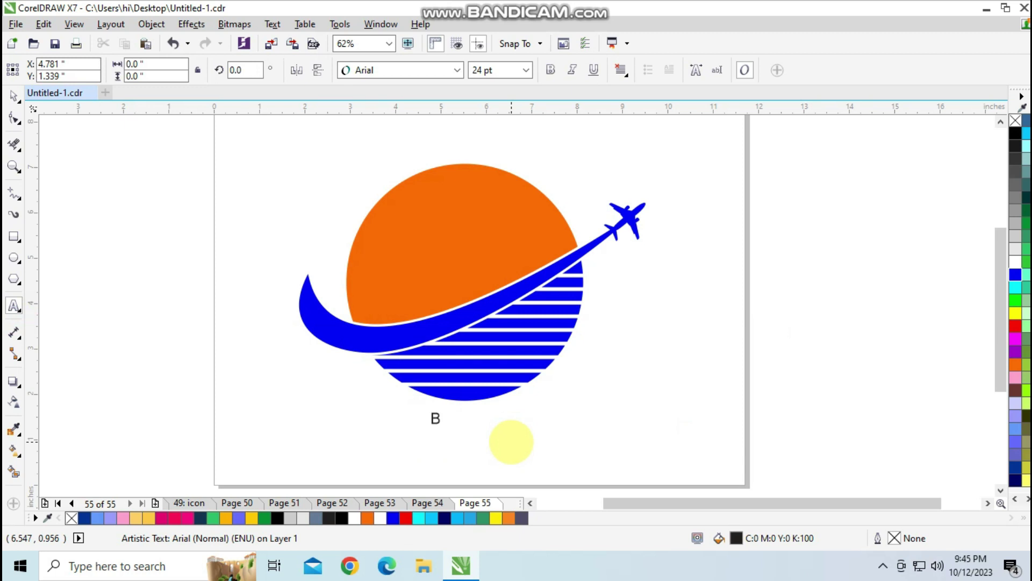
type("ss Nme")
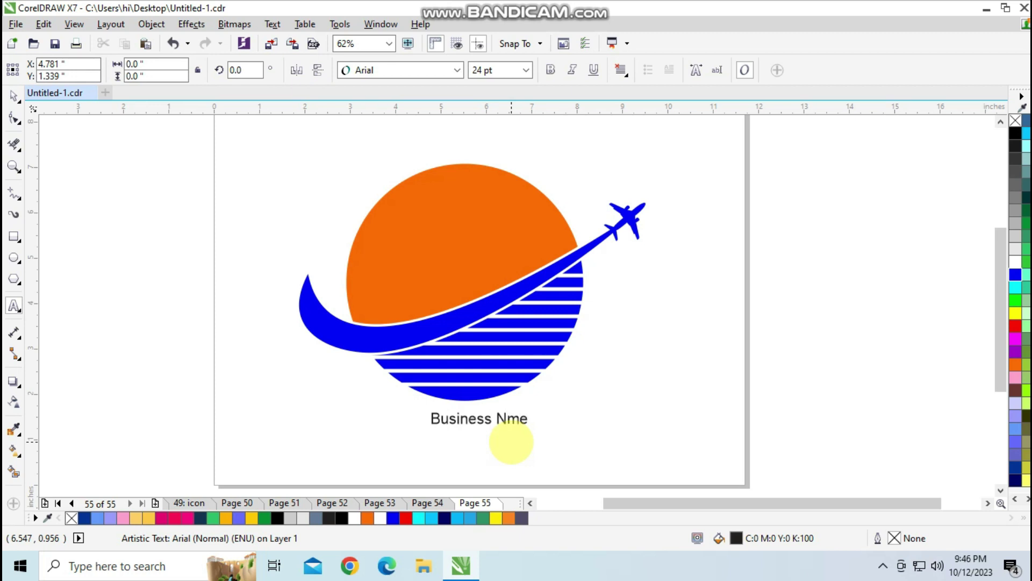
key("BackSpace")
key("BackSpace")
type("ame Her")
key("Return")
type("Your Slogan Here")
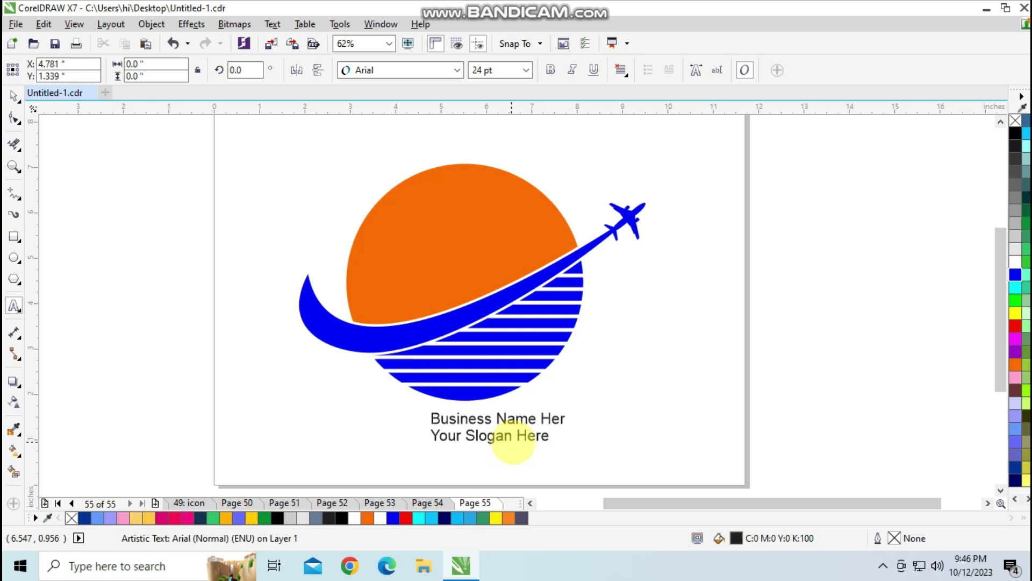
left_click(571, 418)
type("e")
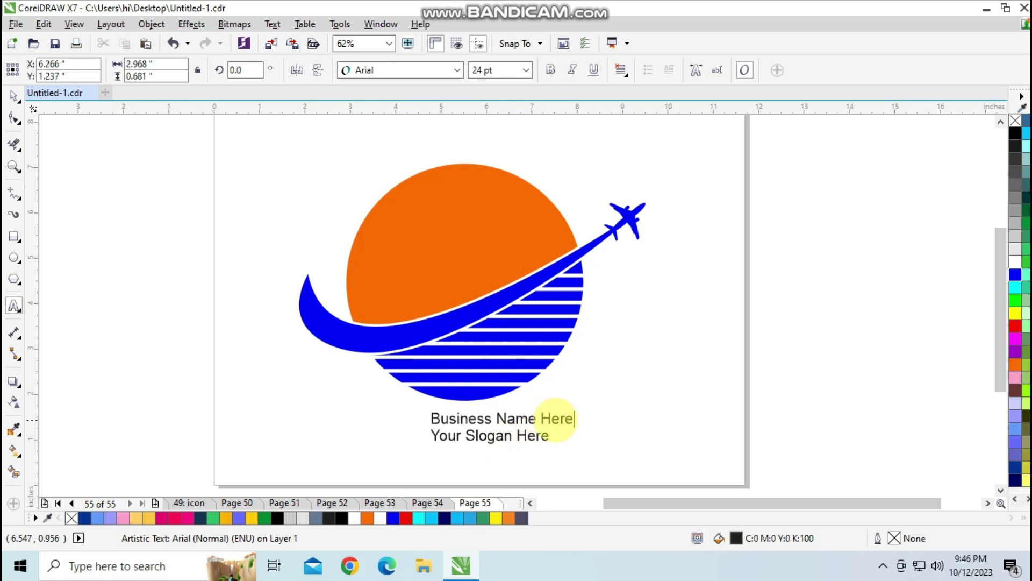
Enlarge the two-line text to about 35.7 pt and move it about 0.37 inches left beneath the circle
left_click(14, 95)
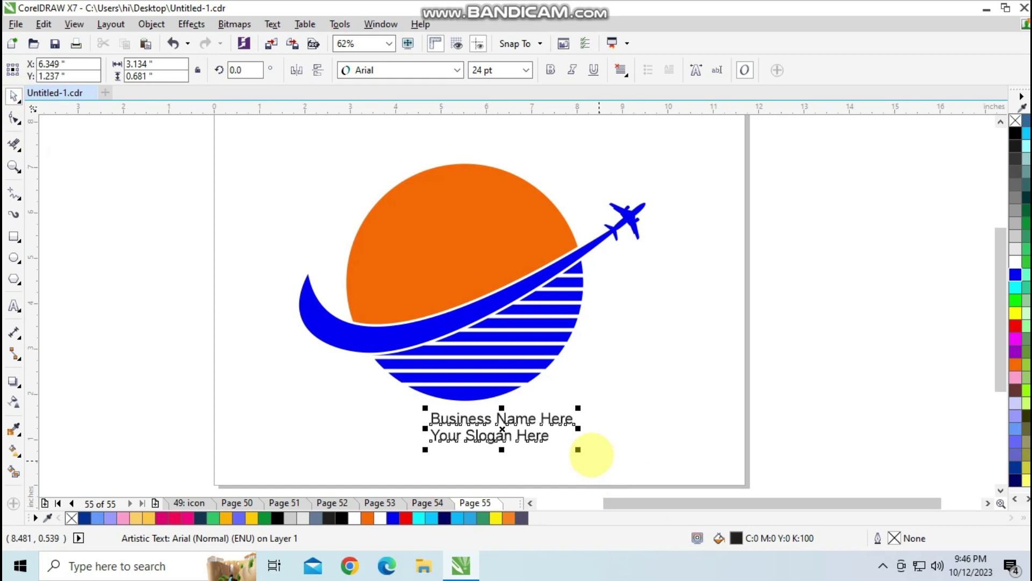
left_click_drag(578, 449, 607, 457)
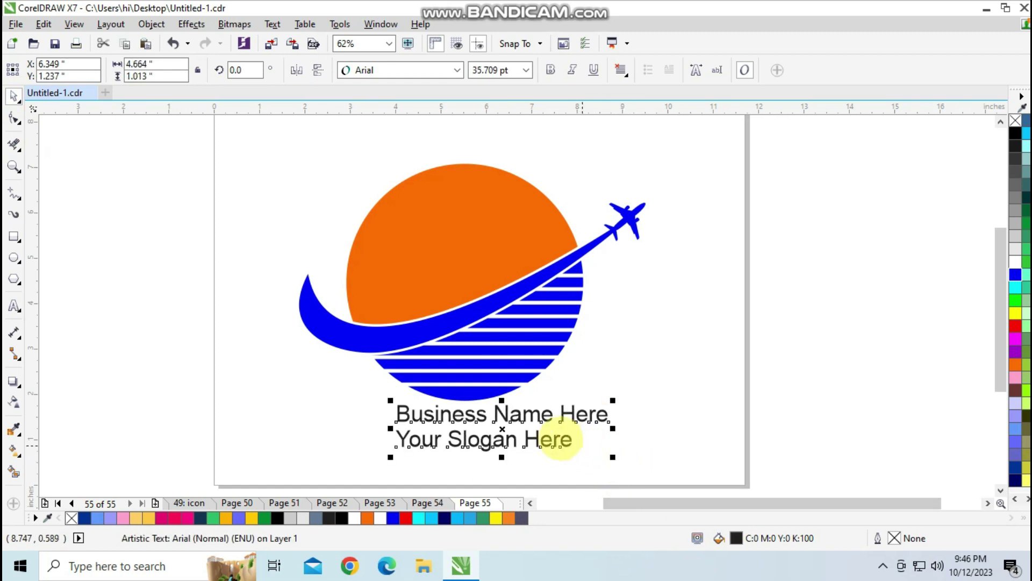
left_click_drag(530, 421, 495, 422)
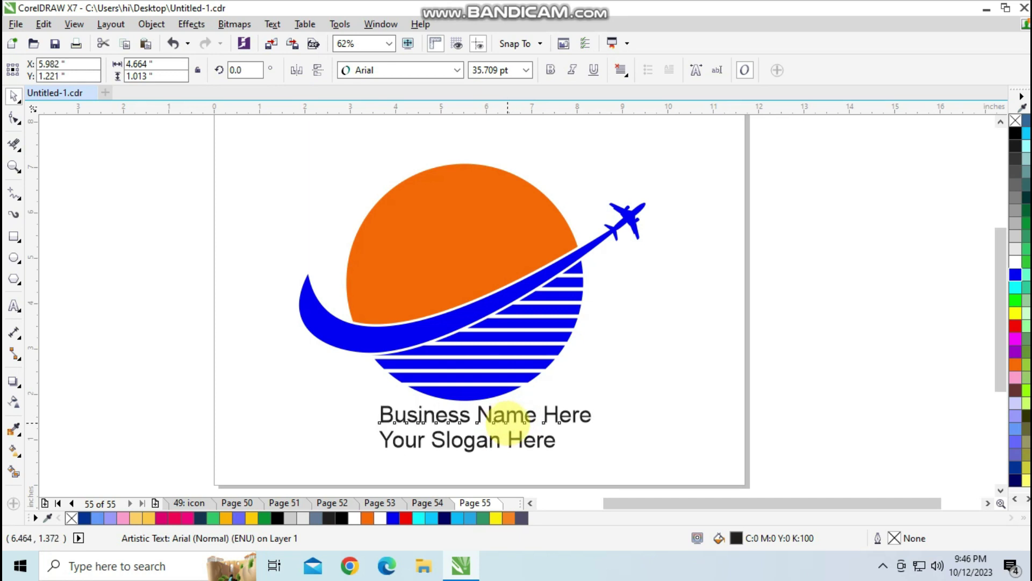
Make the two-line text bold and break it apart into separate lines
left_click(549, 69)
left_click(699, 470)
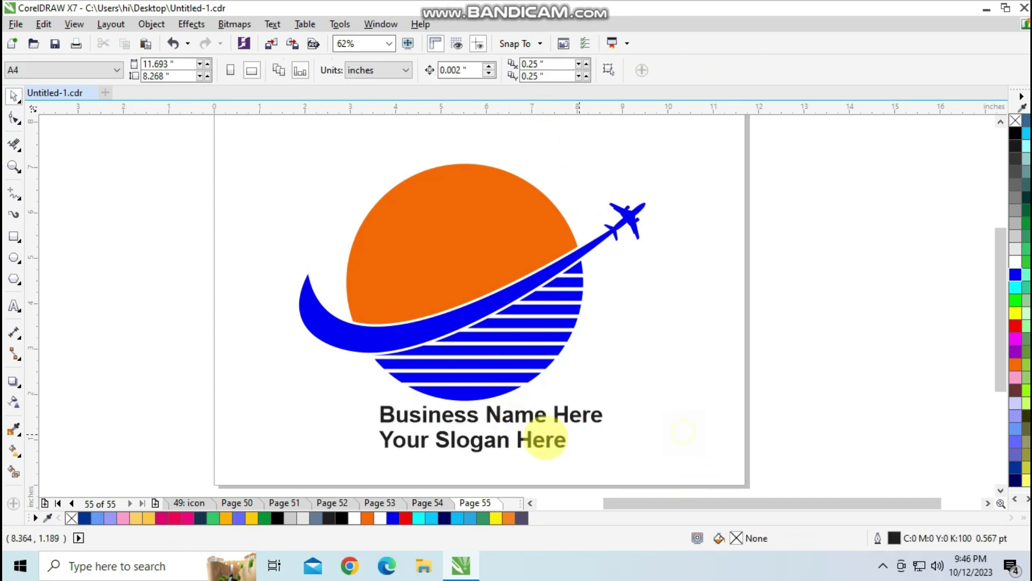
left_click(519, 438)
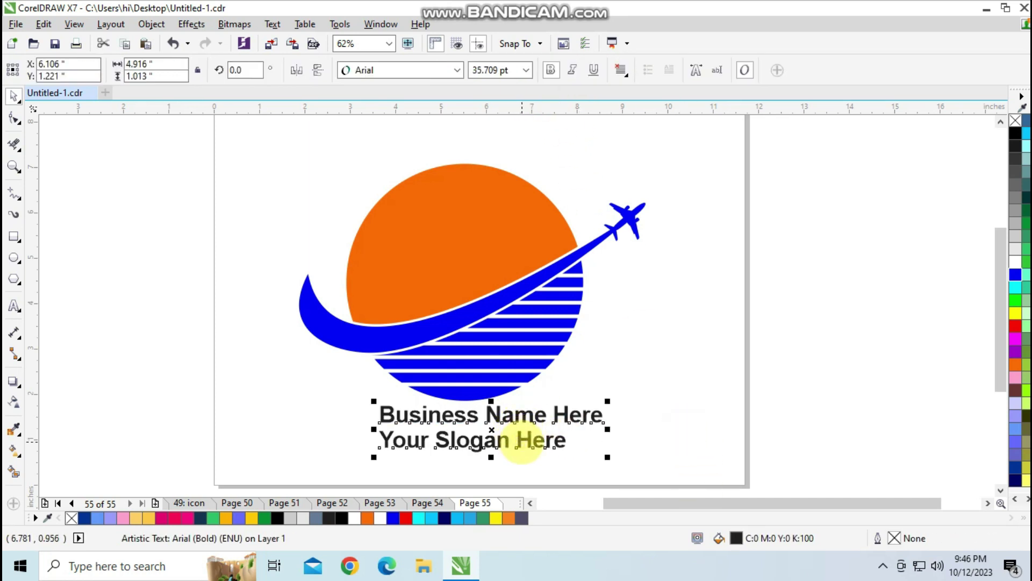
key("ctrl+k")
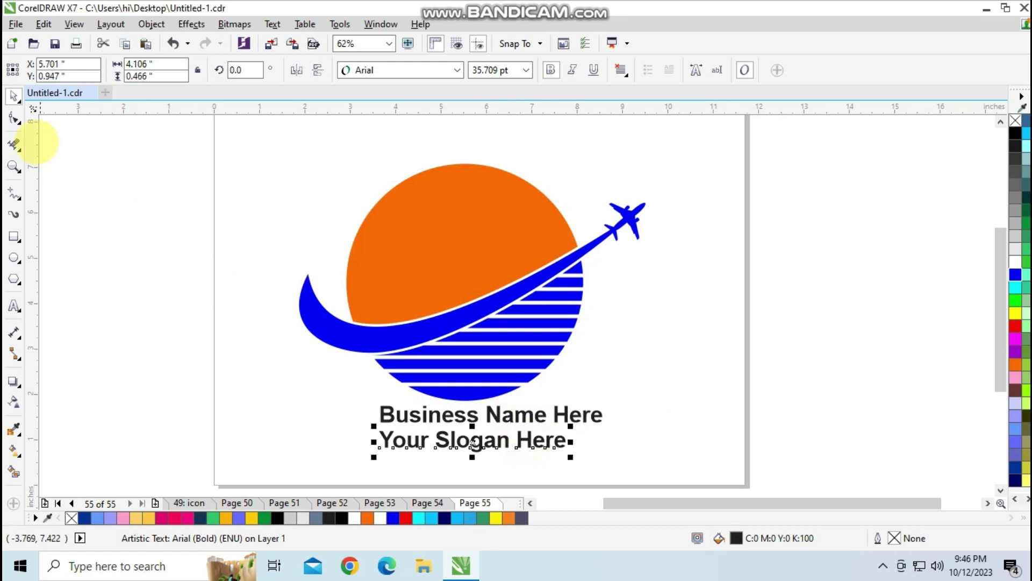
Widen the slogan line's letter spacing with the Shape tool until it matches the business name's width, about 4.9 inches
left_click(13, 118)
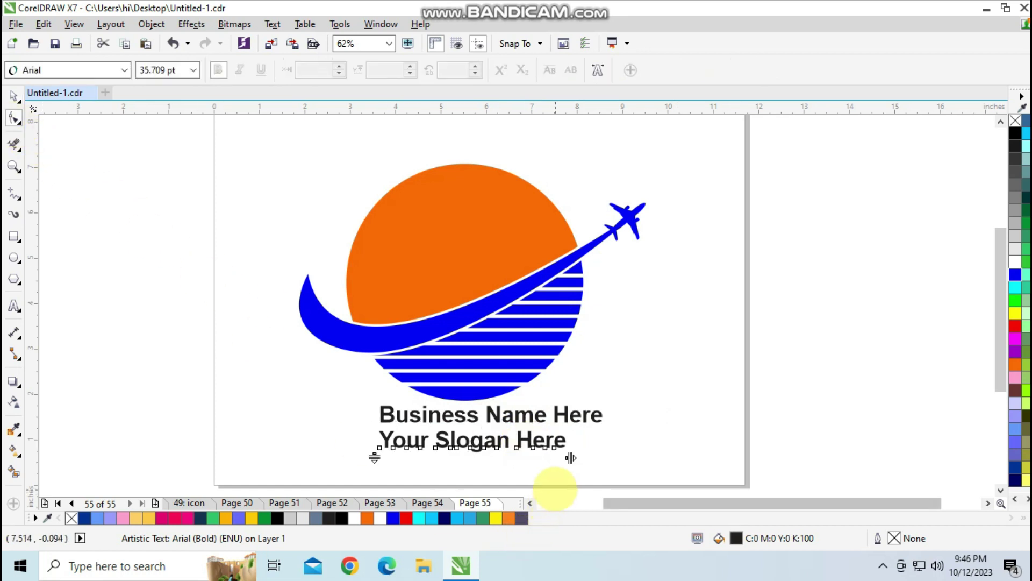
left_click_drag(571, 458, 613, 459)
key("space")
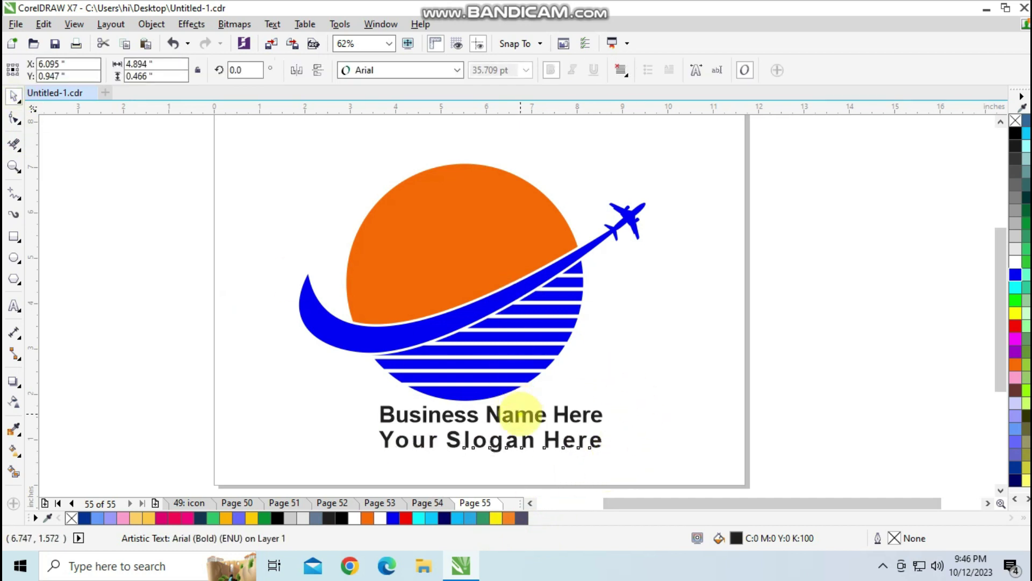
Fill the "Business Name Here" line with the same orange as the upper half-circle
left_click(493, 413)
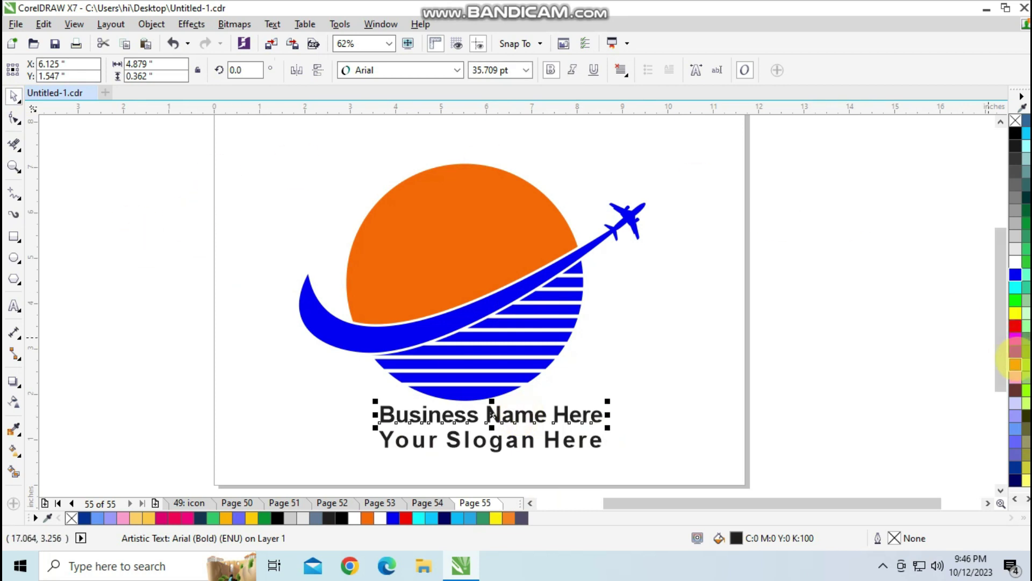
left_click(1015, 364)
left_click(724, 411)
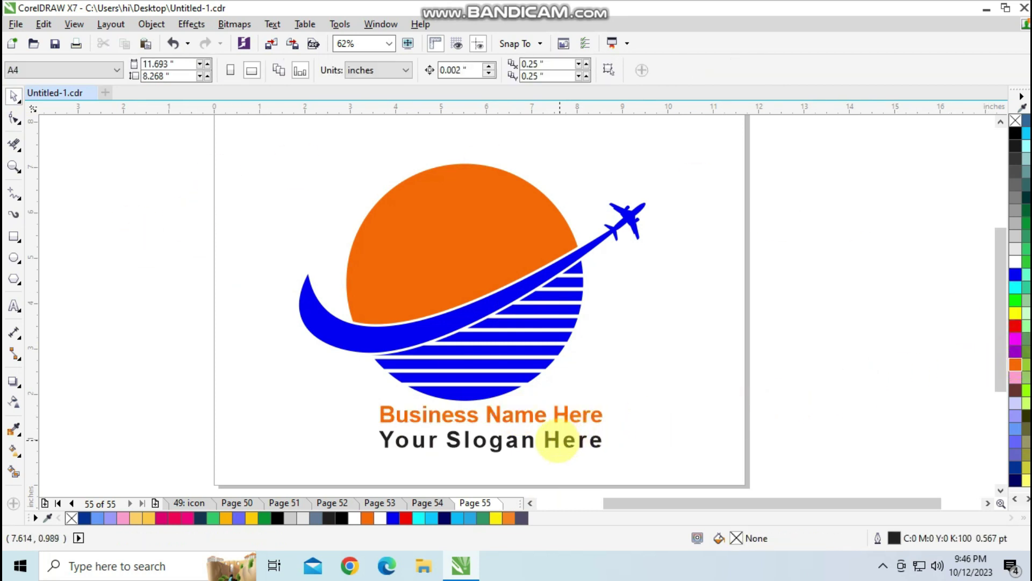
Deselect everything and save the document
left_click(557, 440)
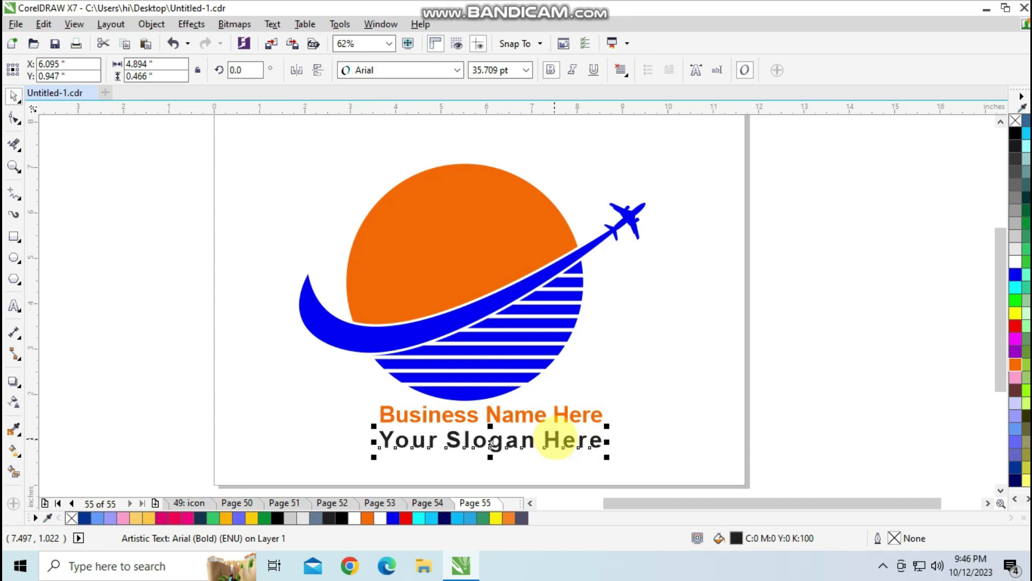
left_click(537, 270)
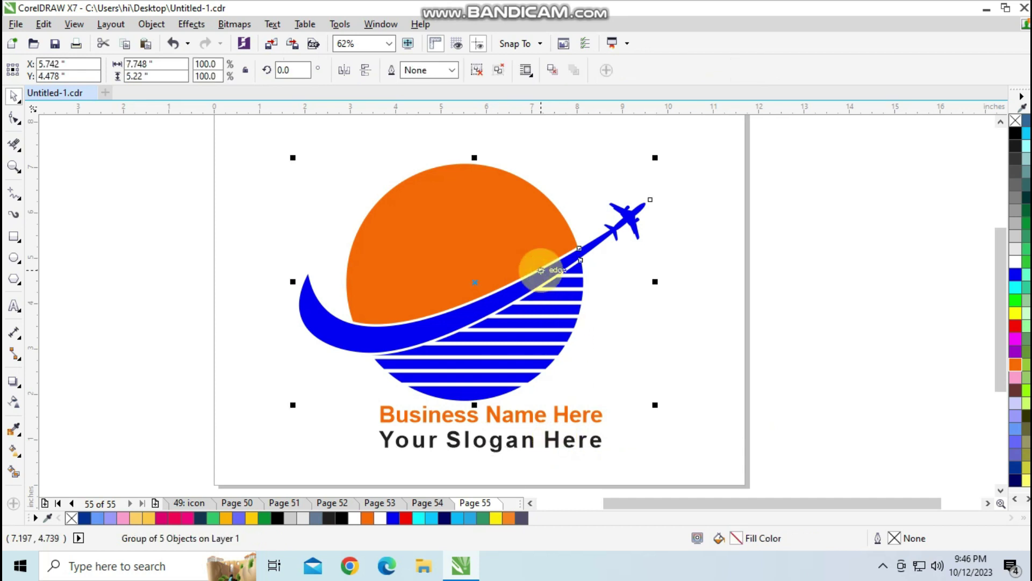
left_click(761, 373)
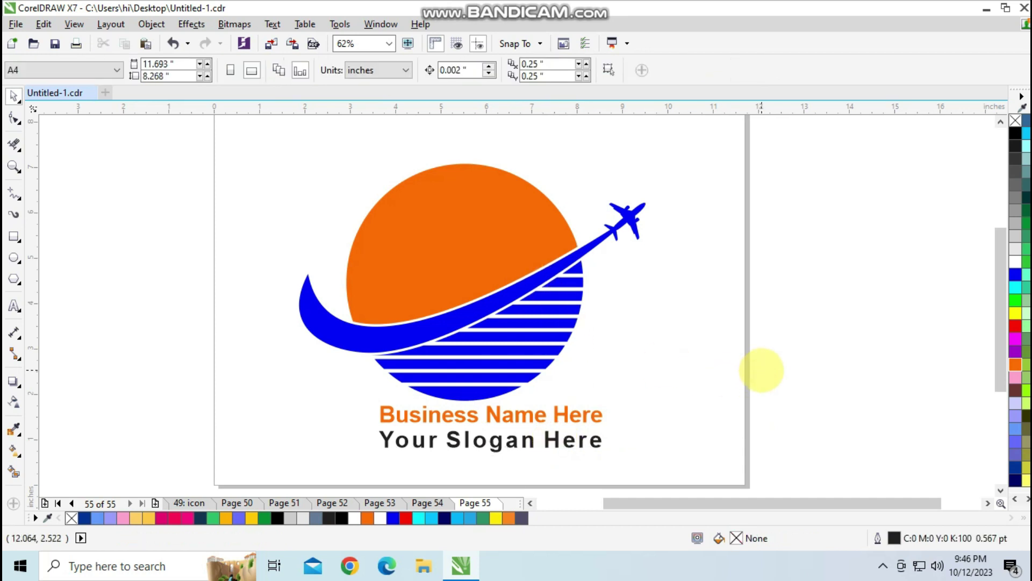
key("ctrl+s")
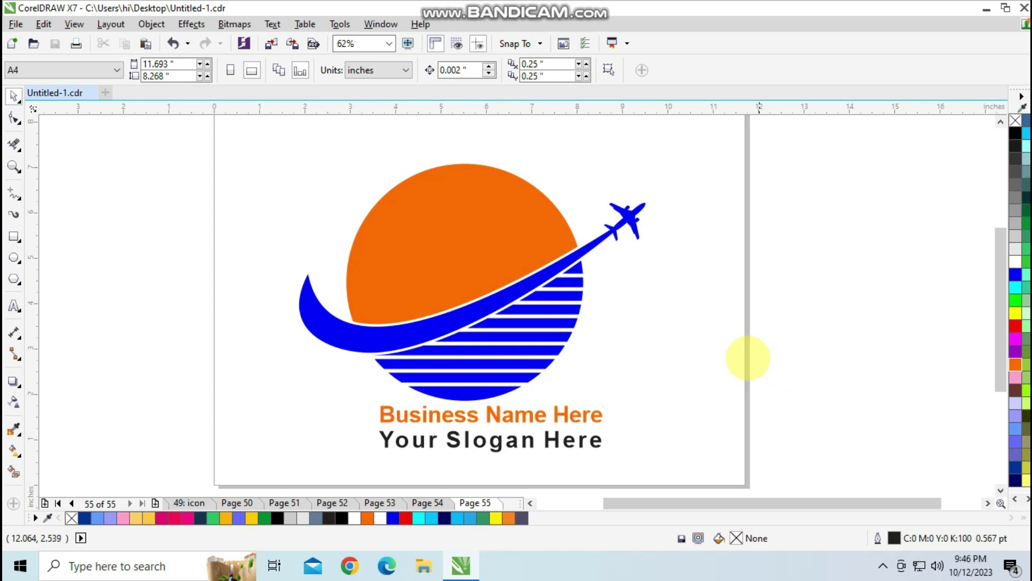
Select both text lines together and shift them about 0.05 inches left
left_click_drag(636, 461, 333, 385)
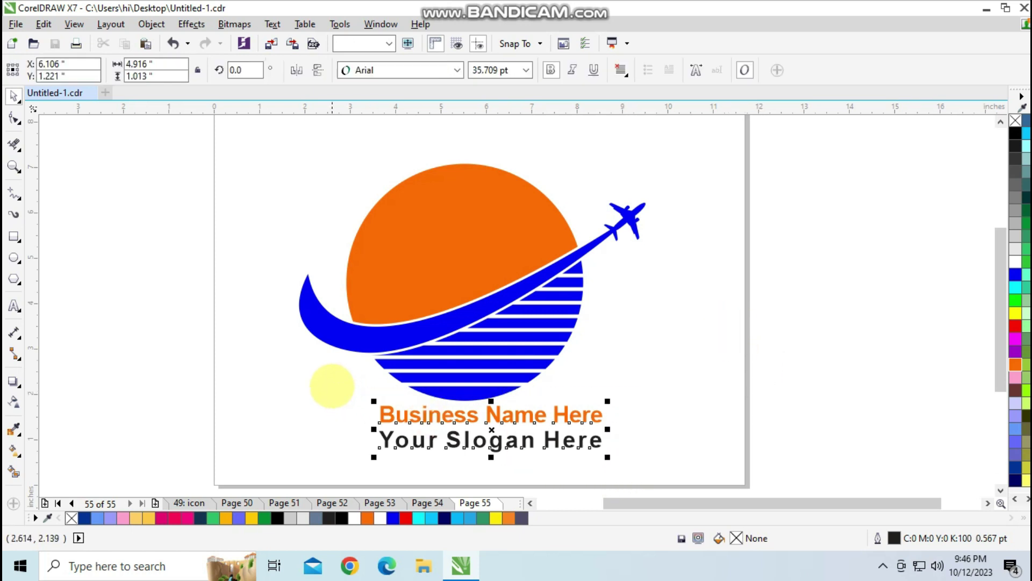
left_click_drag(490, 430, 488, 429)
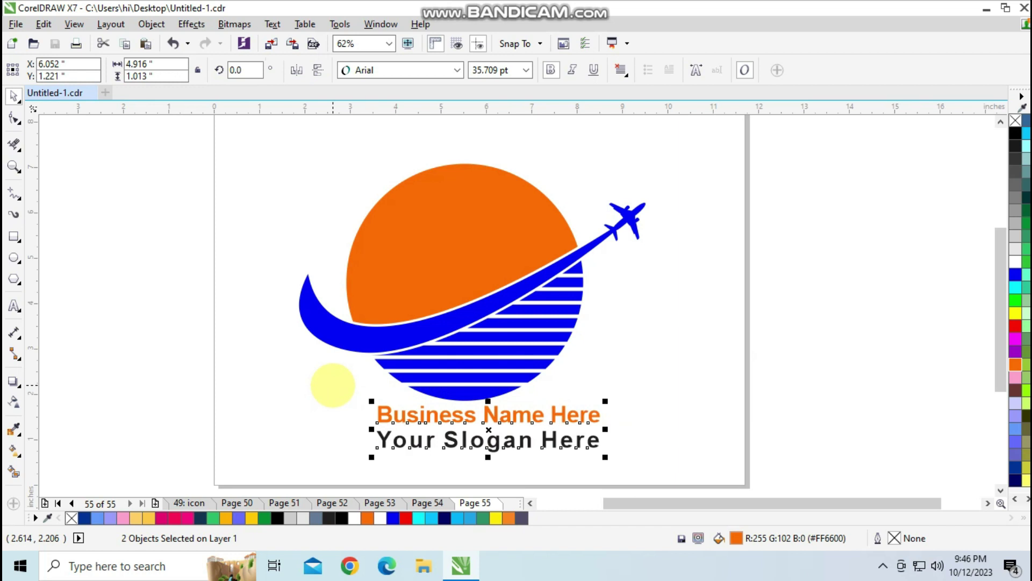